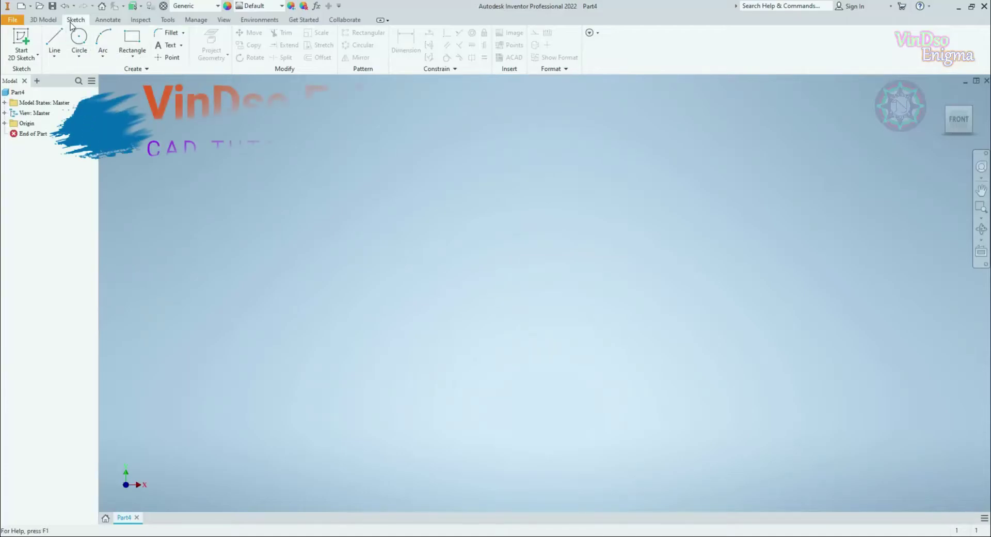
# Start a sketch on an origin plane and draw a vertical line up from the origin.
pyautogui.click(54, 38)
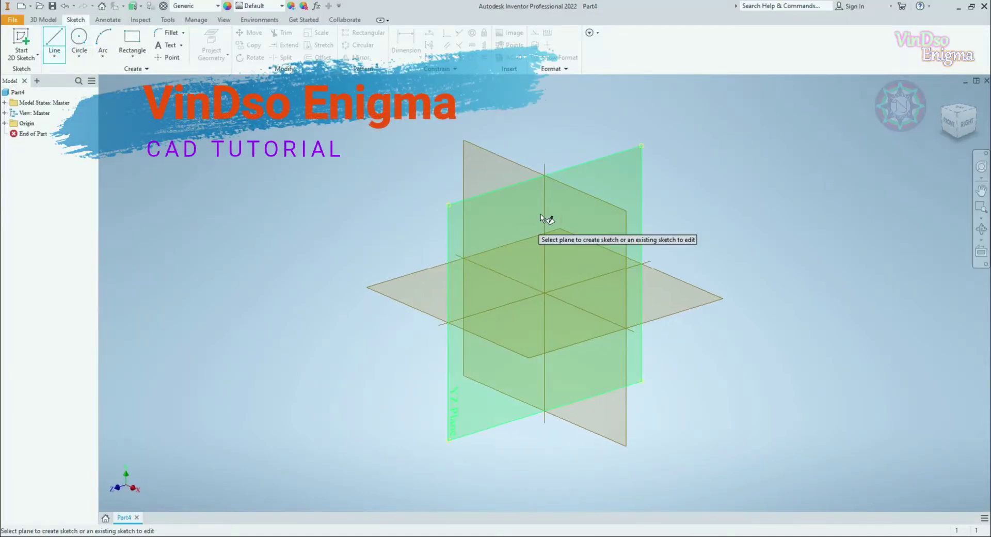
pyautogui.click(617, 185)
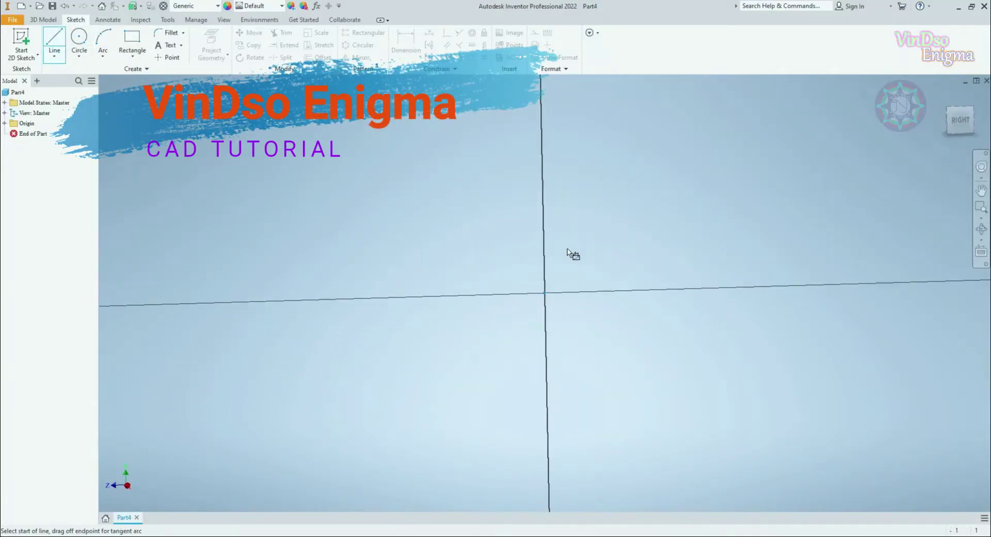
pyautogui.click(545, 292)
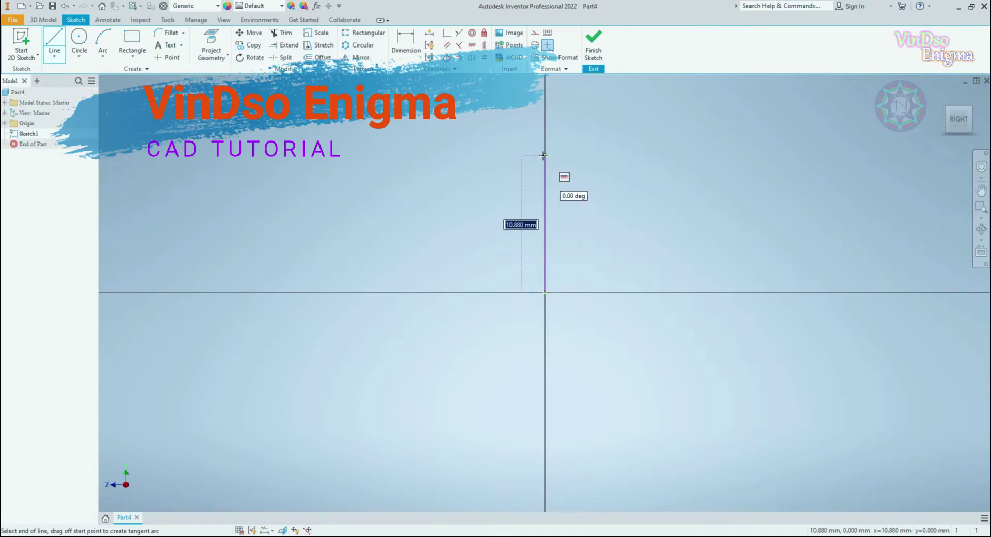
pyautogui.click(543, 155)
pyautogui.rightClick(438, 177)
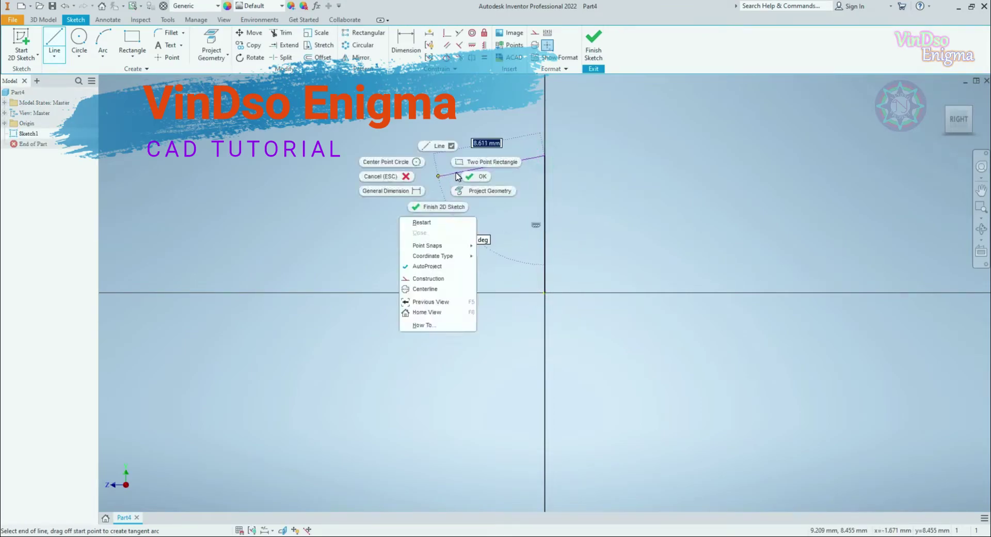
pyautogui.click(436, 146)
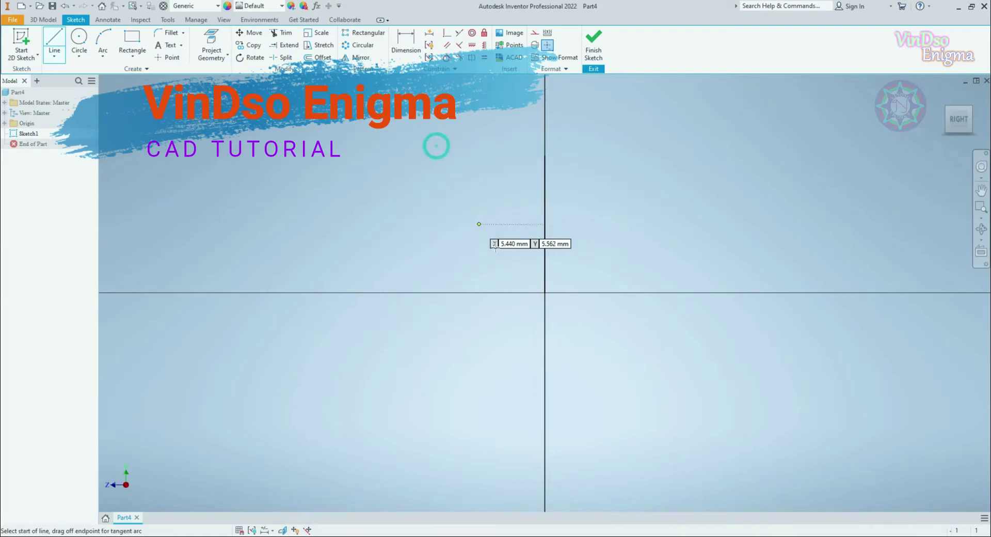
# Draw a horizontal line right from the origin and make both lines construction geometry.
pyautogui.click(544, 293)
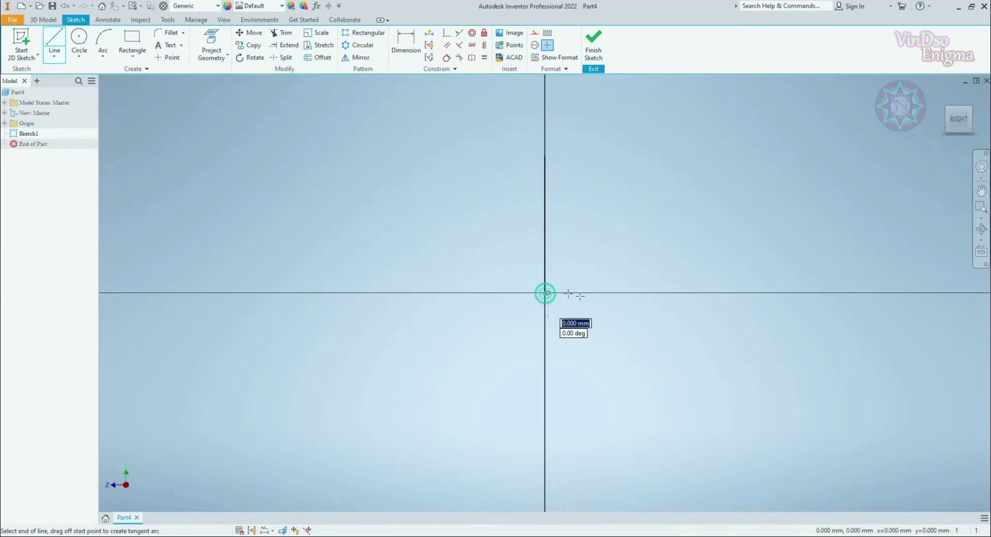
pyautogui.click(693, 294)
pyautogui.rightClick(648, 255)
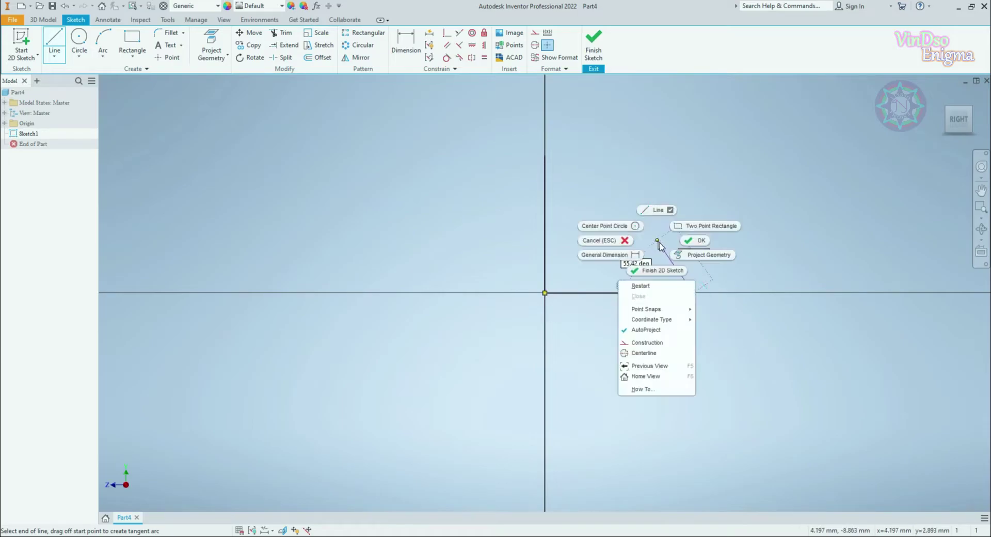
pyautogui.click(696, 242)
pyautogui.moveTo(639, 304); pyautogui.dragTo(521, 256)
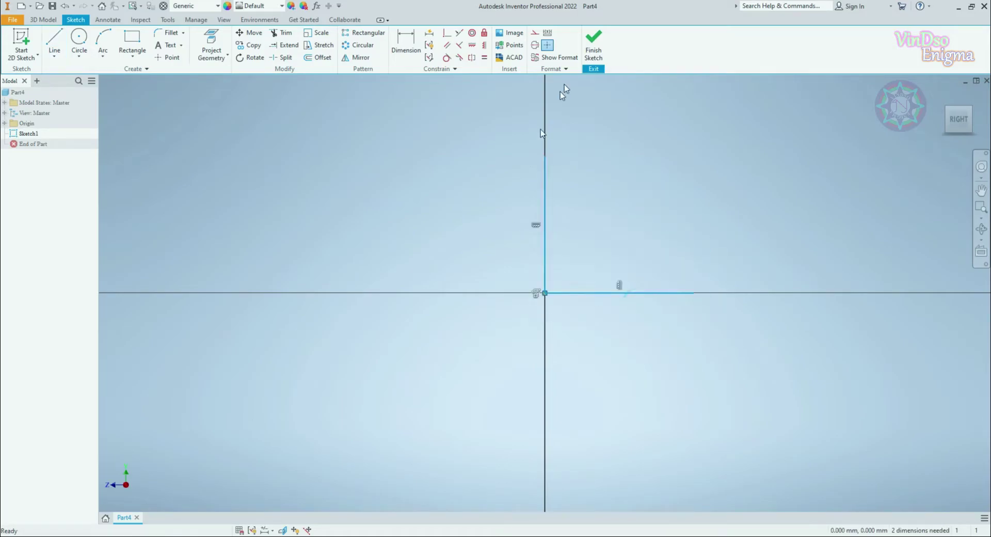
pyautogui.click(534, 35)
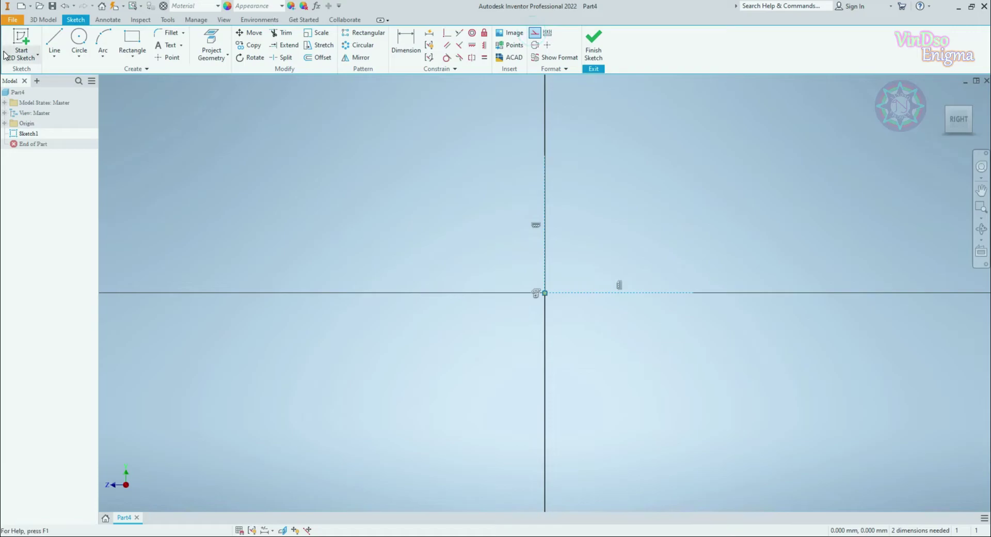
# Draw a vertical line to the left of the vertical axis.
pyautogui.click(56, 40)
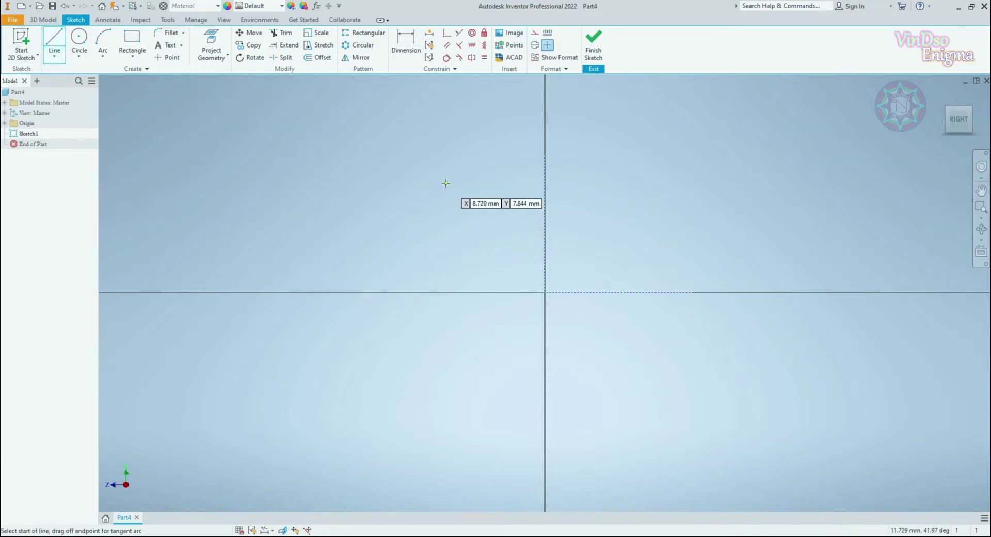
pyautogui.click(472, 170)
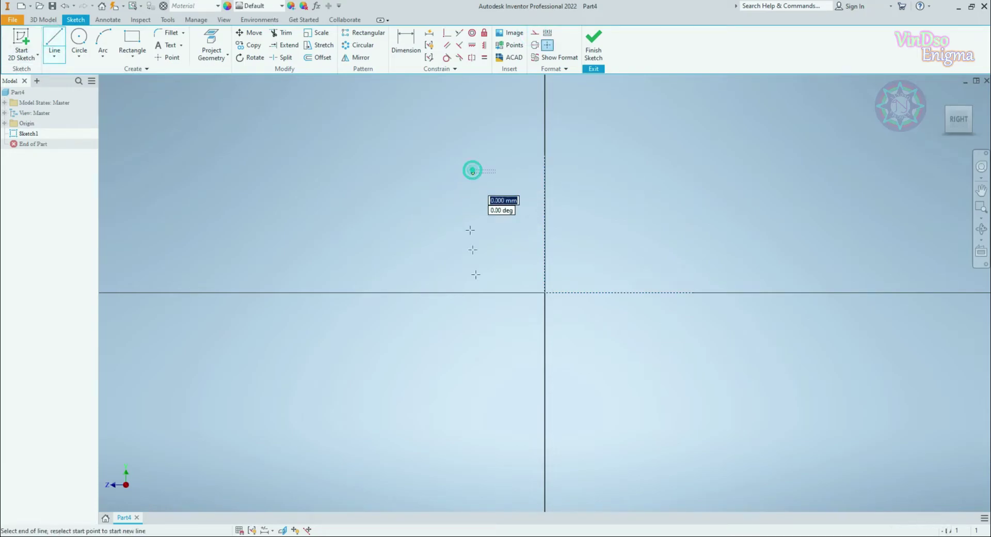
pyautogui.click(473, 393)
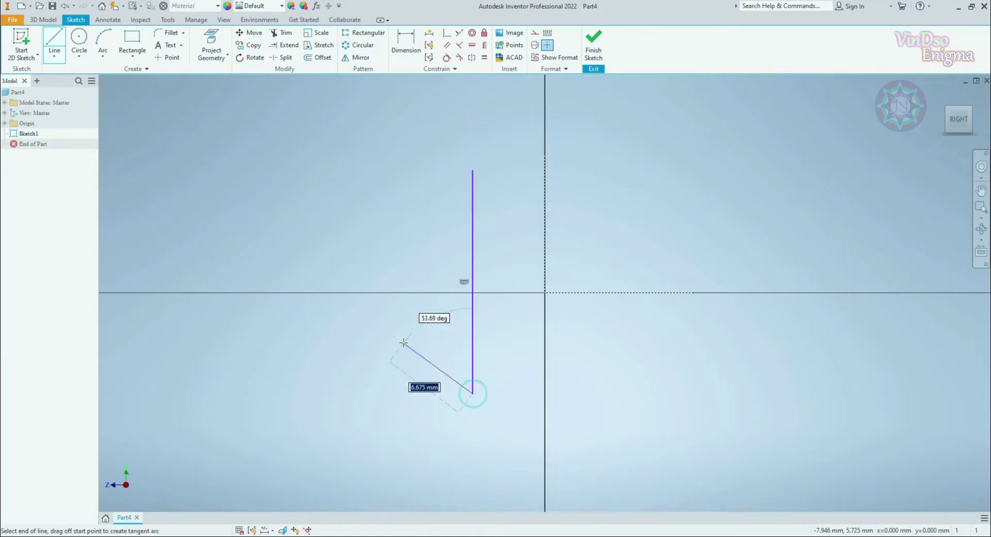
pyautogui.rightClick(404, 343)
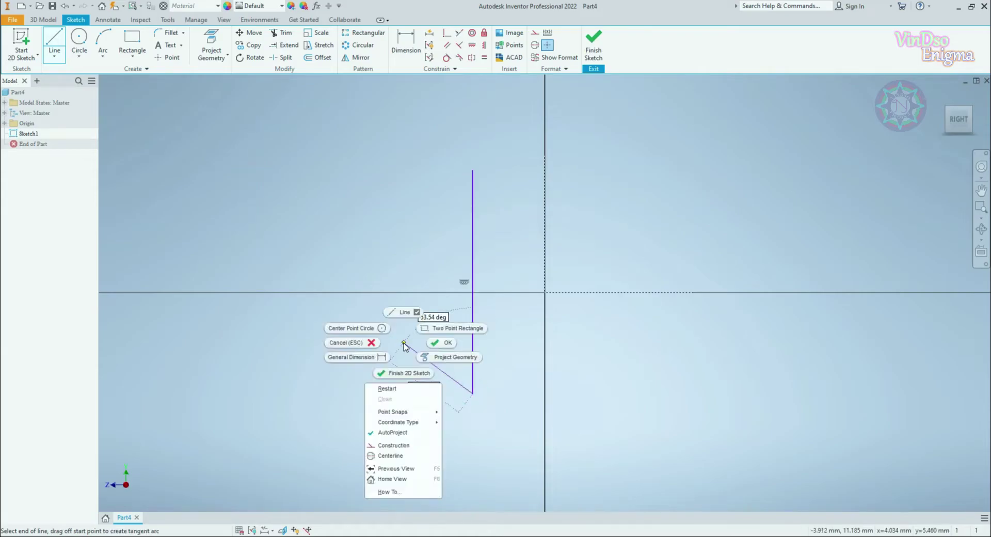
pyautogui.click(436, 345)
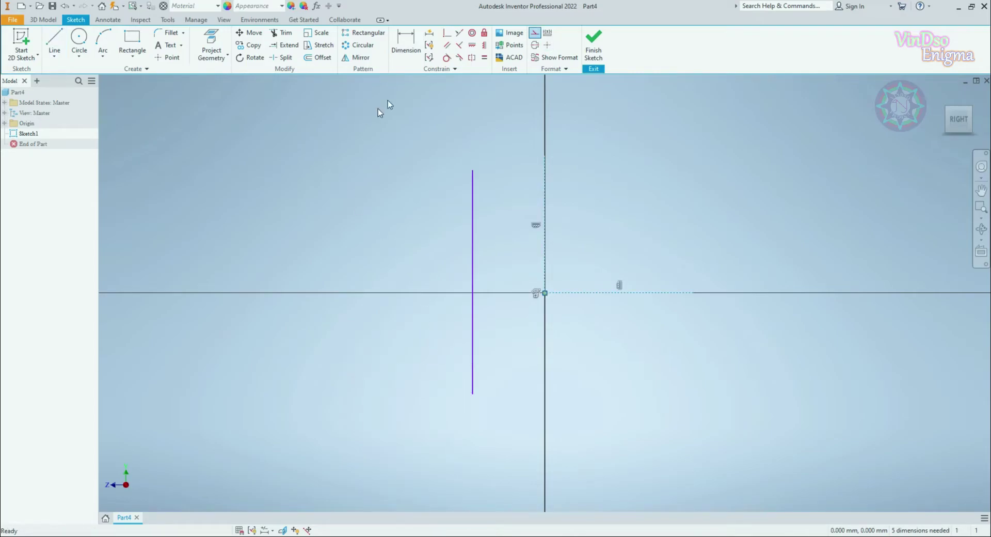
# Dimension the new line 15 mm from the vertical axis.
pyautogui.click(414, 55)
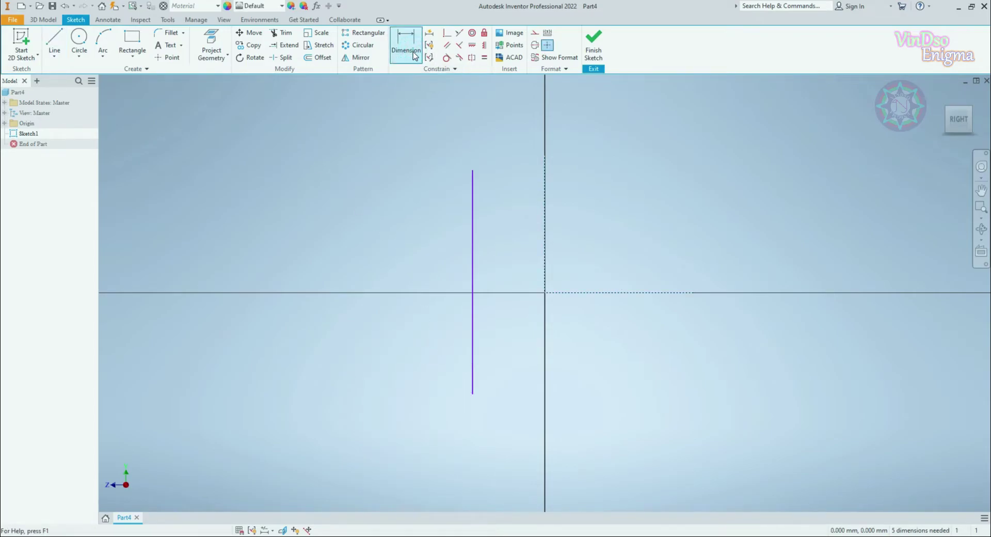
pyautogui.click(414, 55)
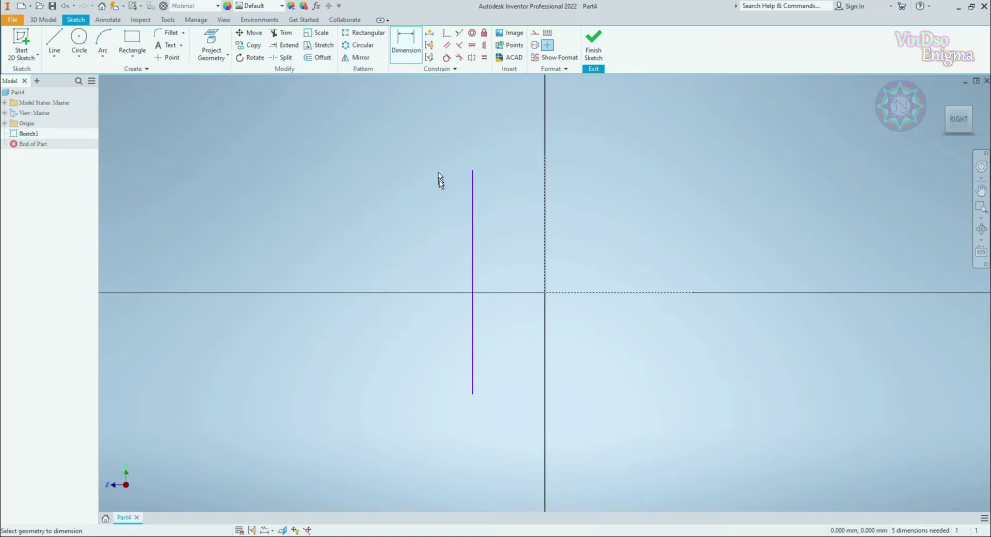
pyautogui.click(471, 210)
pyautogui.click(545, 234)
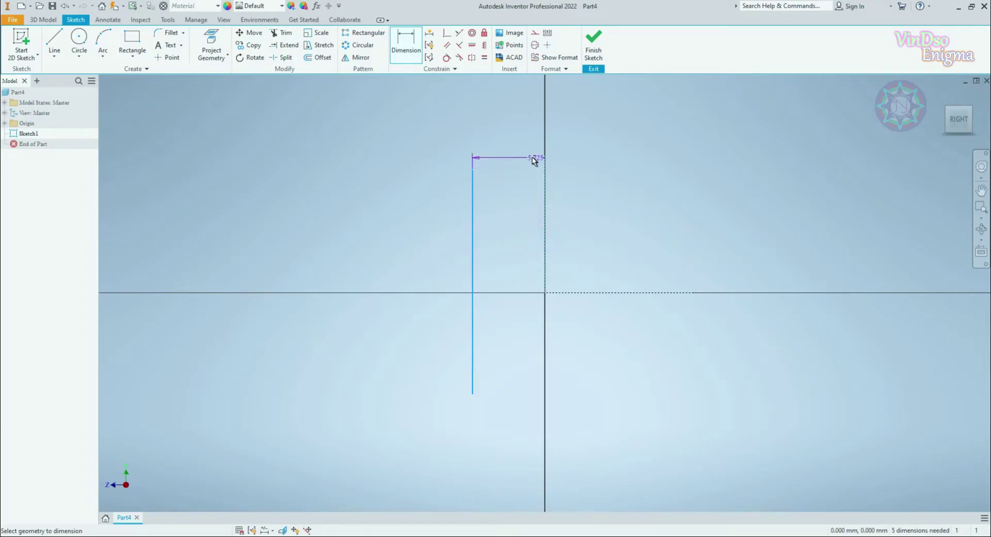
pyautogui.click(512, 156)
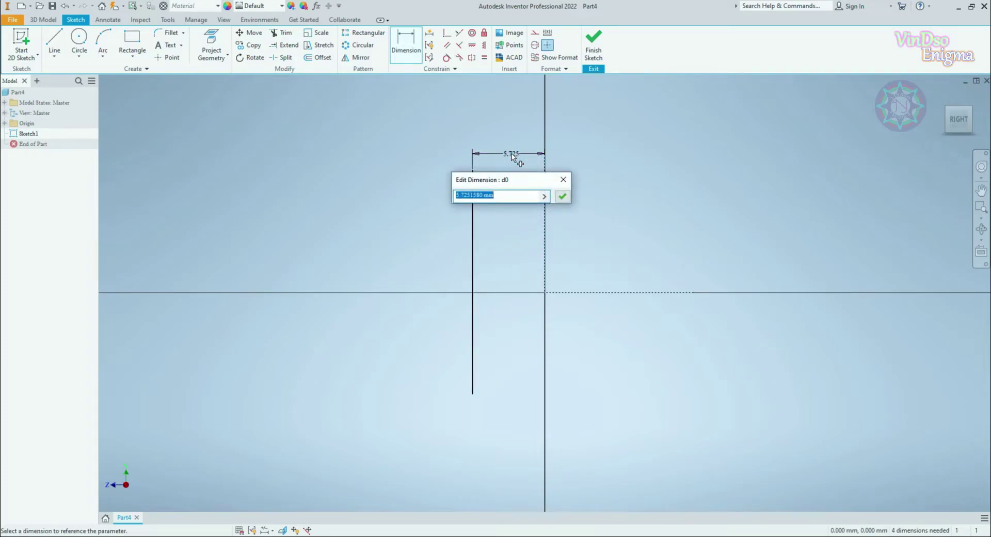
pyautogui.write('15')
pyautogui.press('Return')
# Dimension the vertical line's length to 40 mm.
pyautogui.scroll(2, 449, 253)
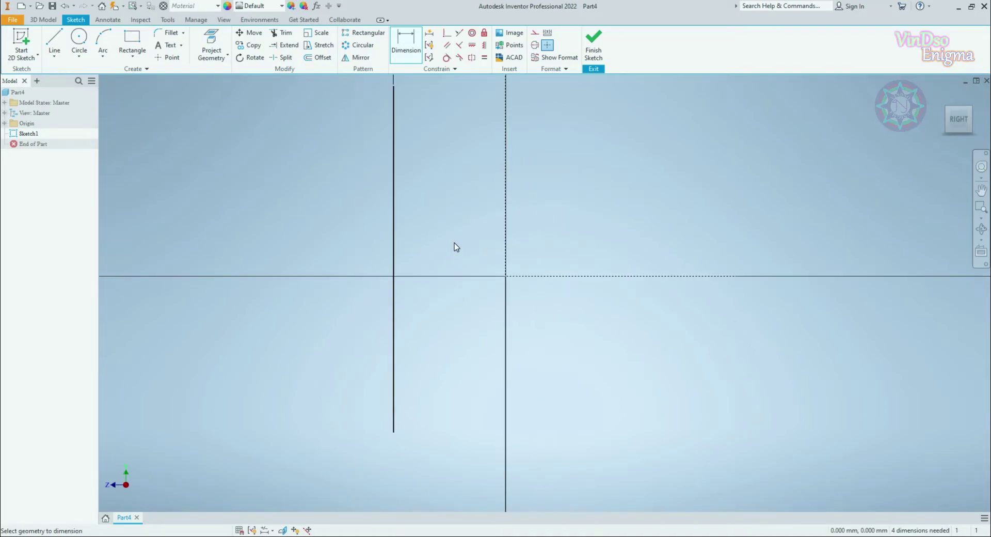
pyautogui.scroll(2, 454, 243)
pyautogui.moveTo(455, 240); pyautogui.dragTo(469, 252, button='middle')
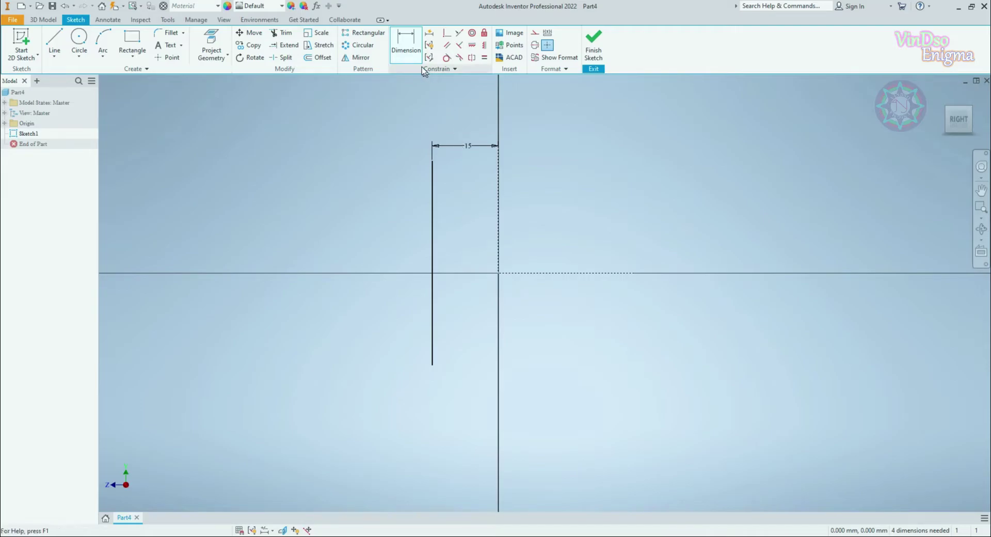
pyautogui.click(433, 197)
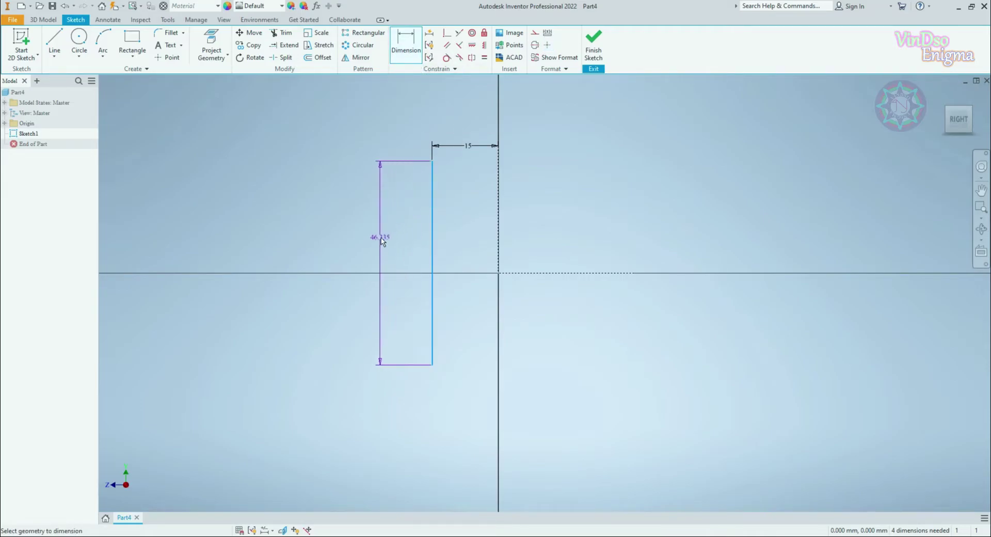
pyautogui.click(381, 238)
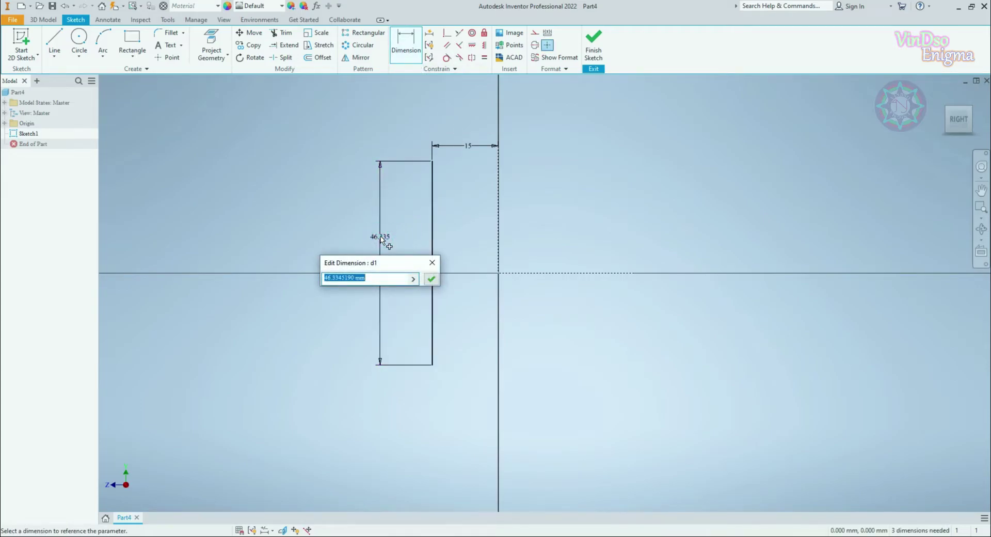
pyautogui.write('40')
pyautogui.press('Return')
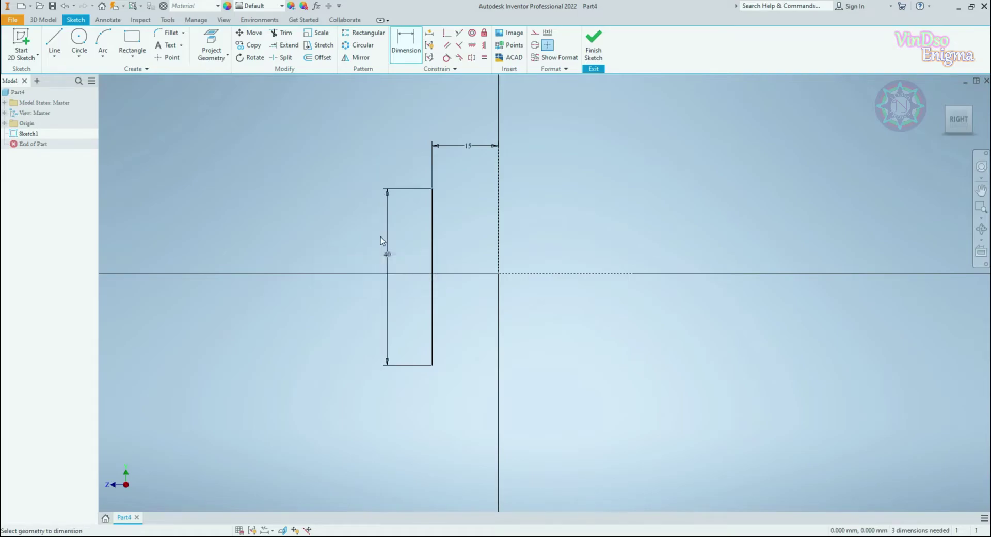
# Constrain the vertical line symmetric about the horizontal axis.
pyautogui.click(472, 57)
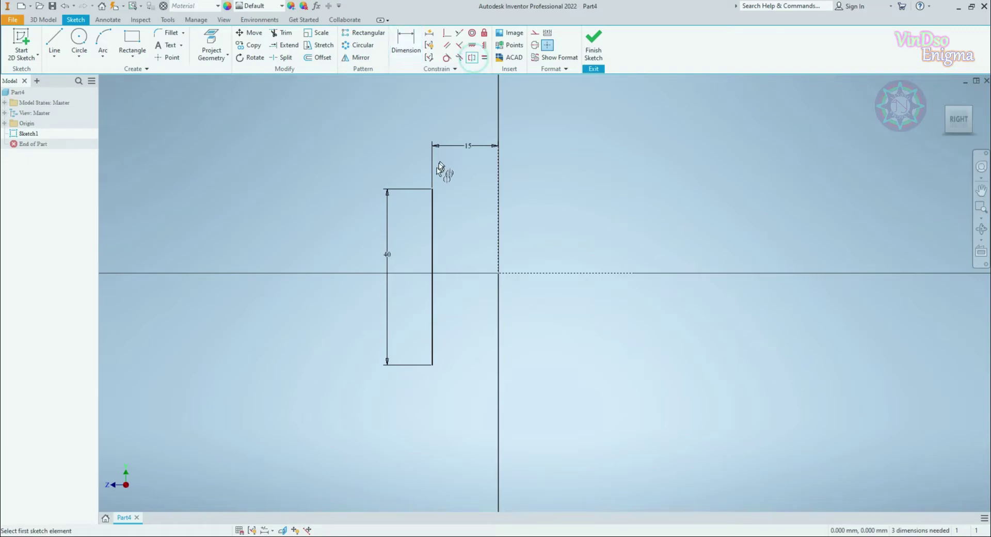
pyautogui.click(433, 196)
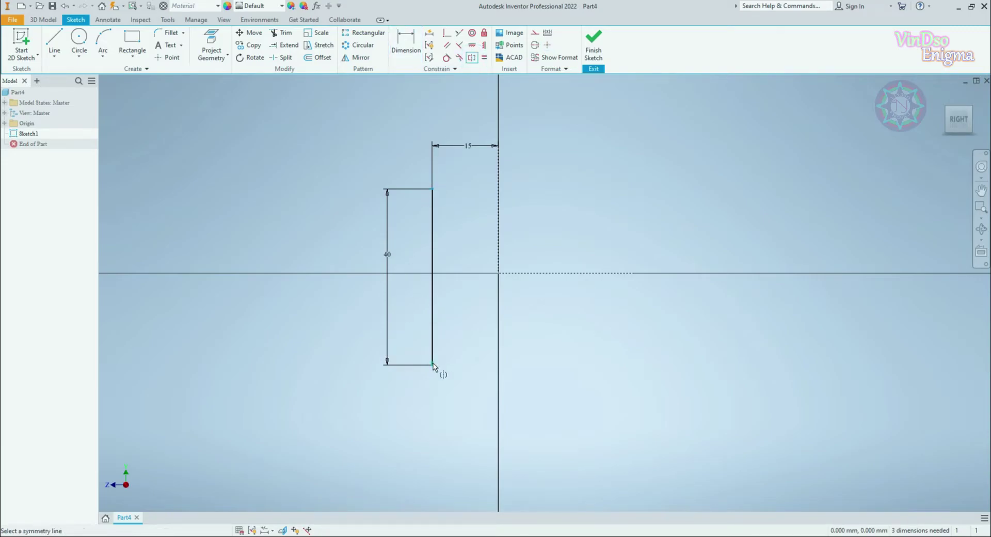
pyautogui.click(541, 273)
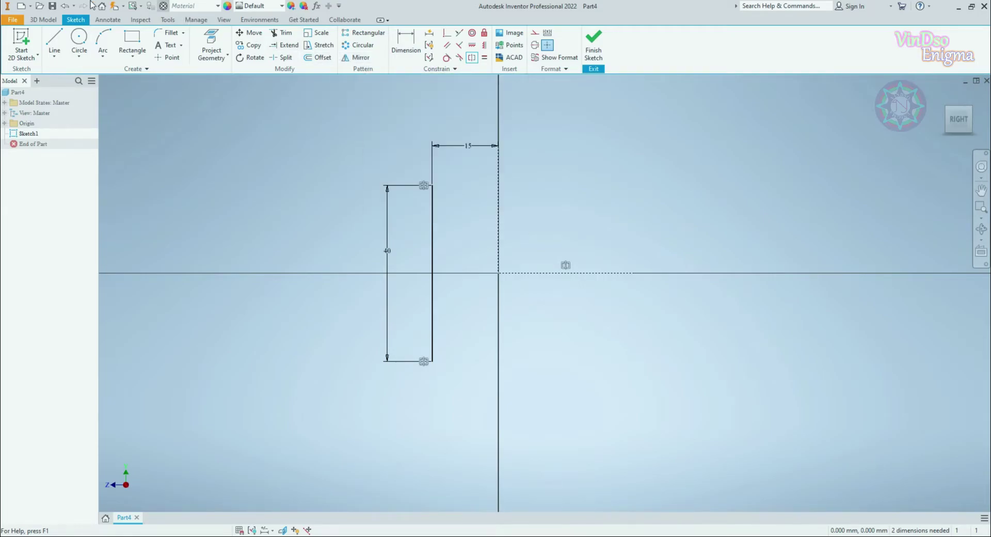
# Draw a horizontal line above the left profile, extending past the centre axis.
pyautogui.click(55, 46)
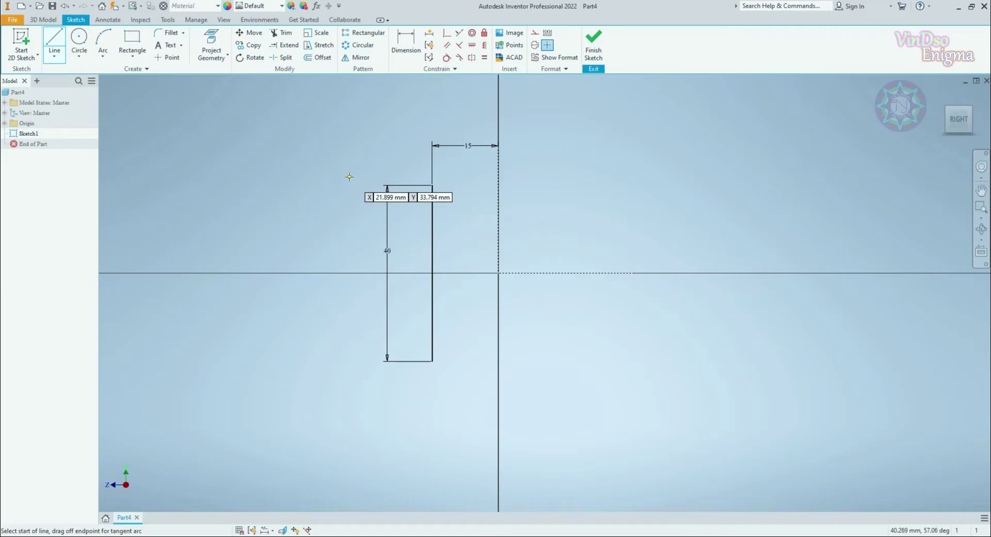
pyautogui.click(349, 177)
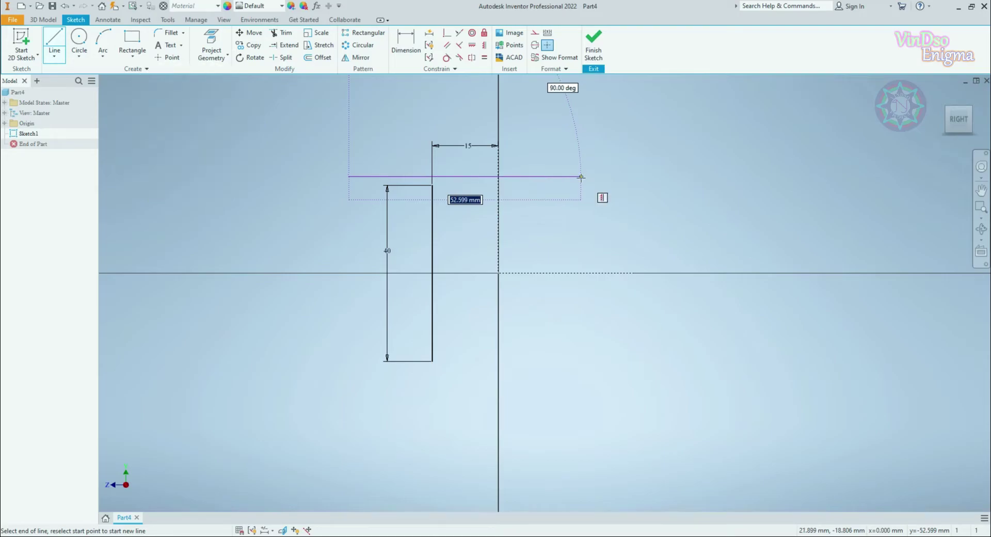
pyautogui.click(581, 177)
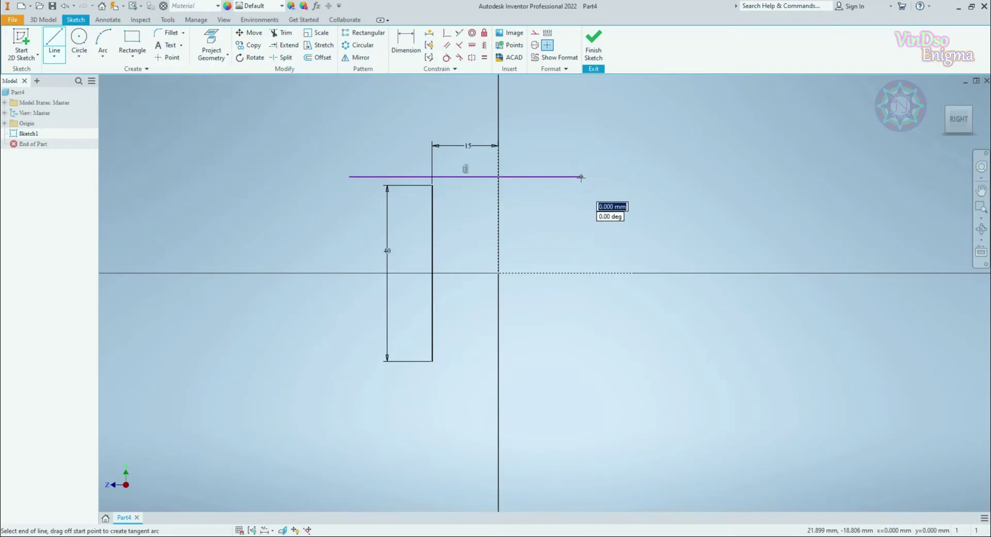
pyautogui.press('Escape')
# Dimension the right side 40 mm from the top line to the bottom corner point.
pyautogui.click(406, 42)
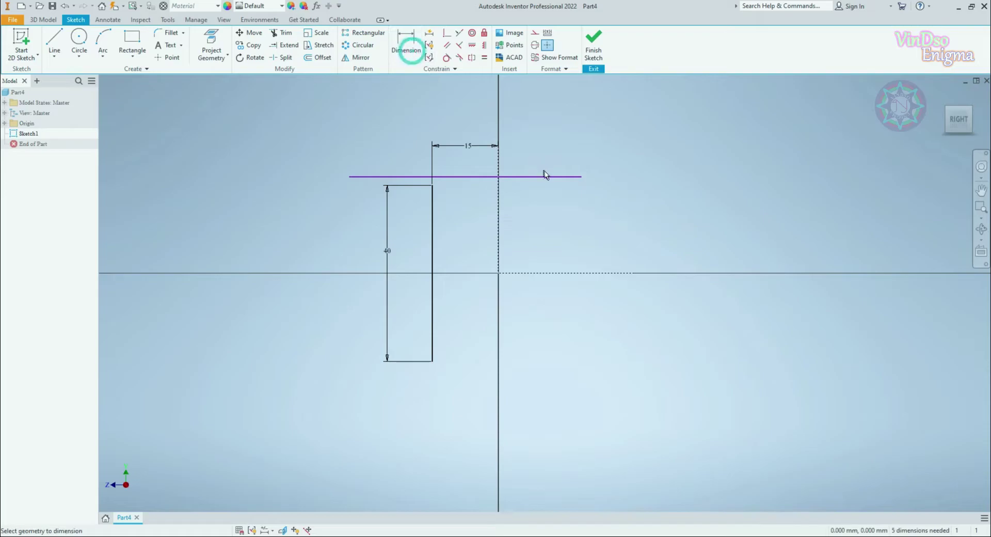
pyautogui.click(553, 178)
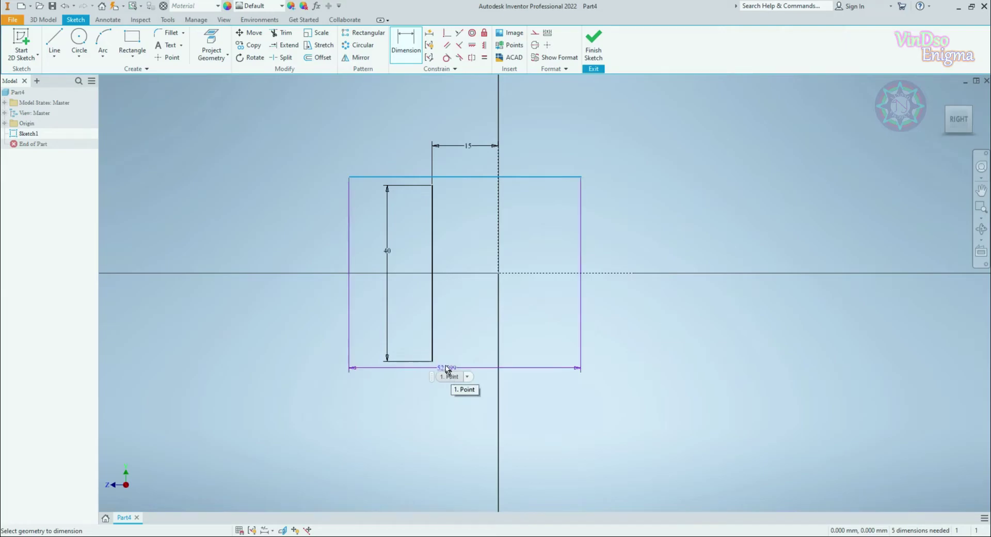
pyautogui.click(449, 377)
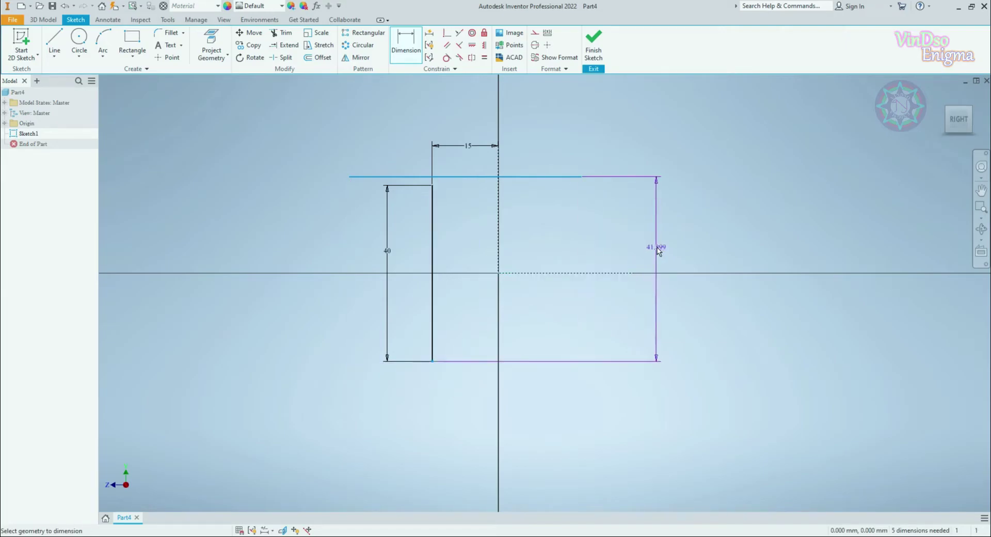
pyautogui.click(659, 241)
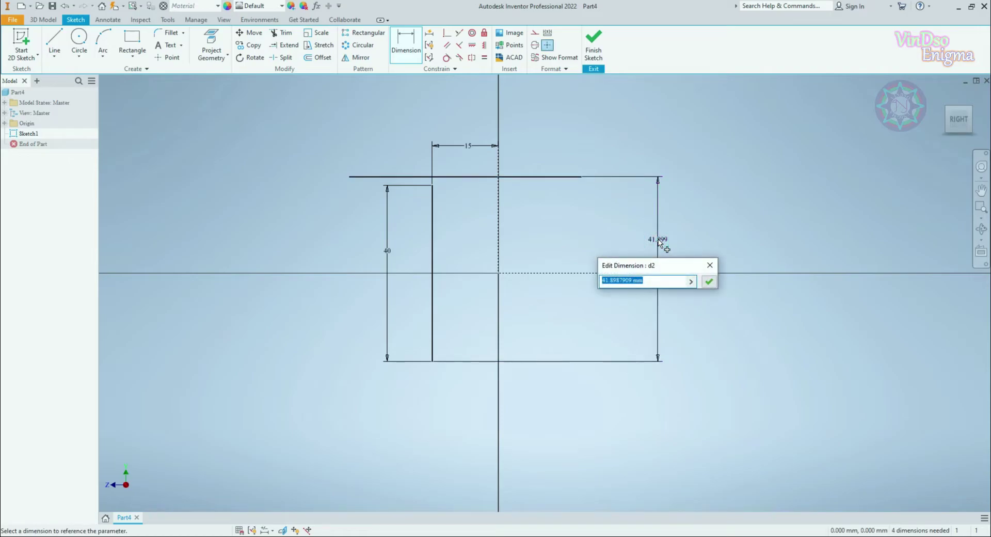
pyautogui.write('40')
pyautogui.press('Return')
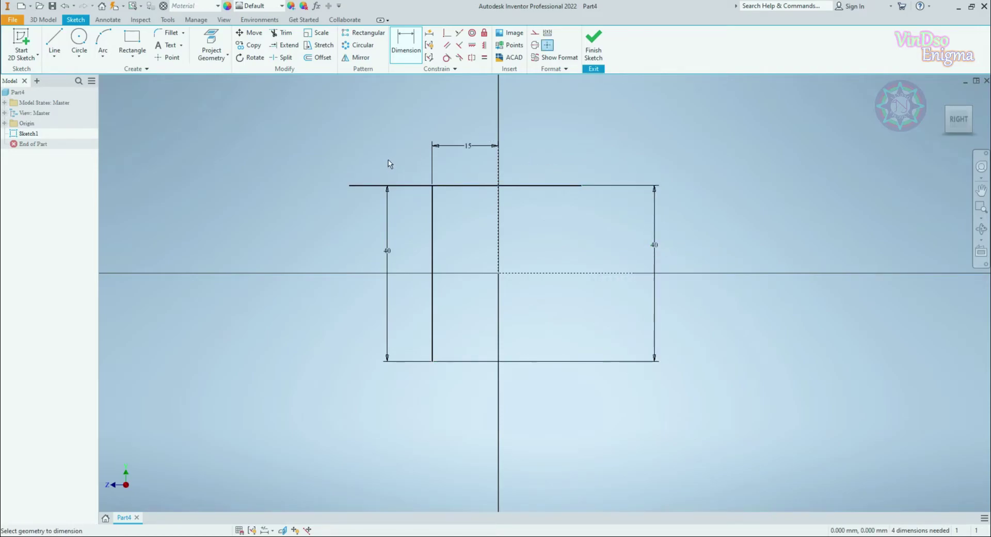
# Try trimming the left part of the top line and dismiss the failed-trim message.
pyautogui.scroll(3, 438, 199)
pyautogui.scroll(5, 440, 190)
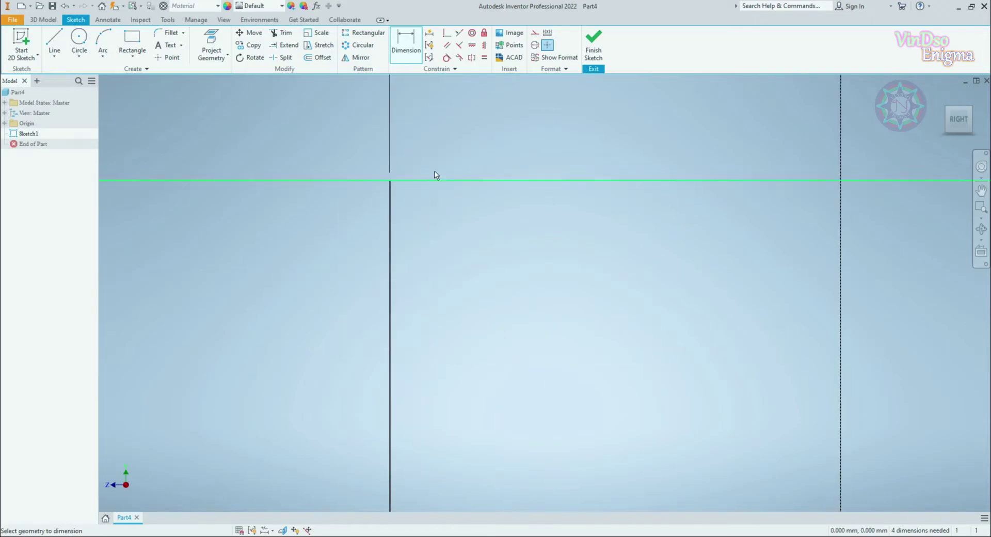
pyautogui.scroll(-2, 435, 175)
pyautogui.scroll(-2, 429, 162)
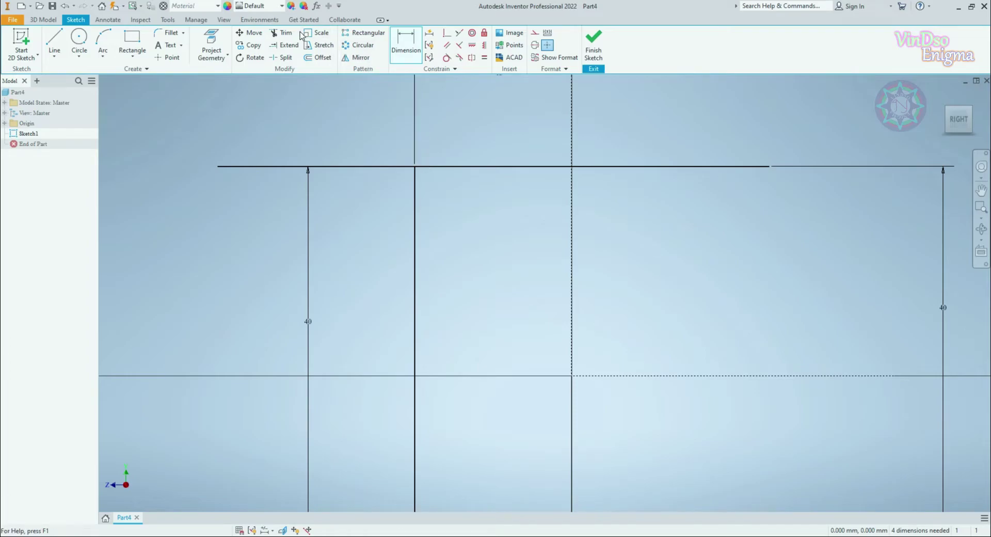
pyautogui.click(281, 32)
pyautogui.moveTo(351, 149); pyautogui.dragTo(365, 185)
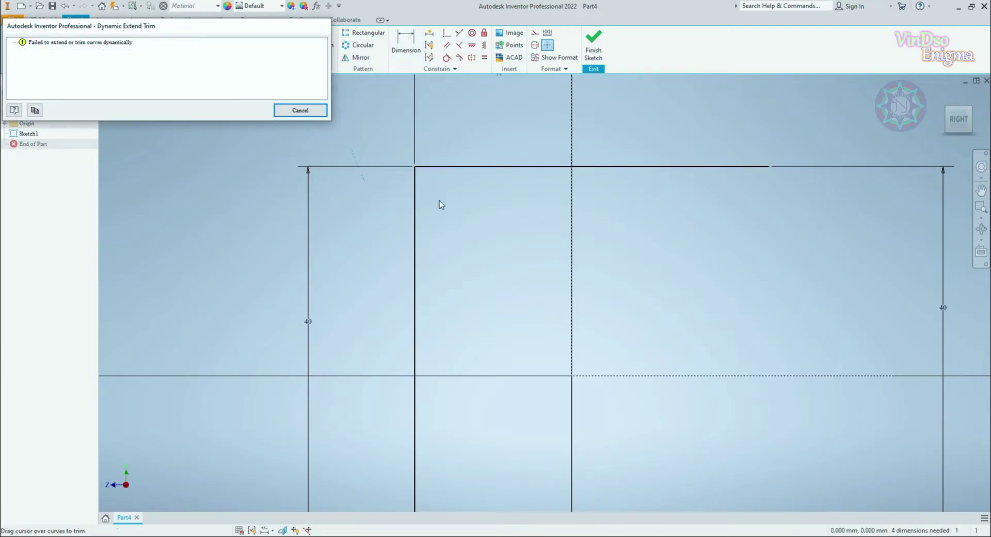
pyautogui.click(300, 110)
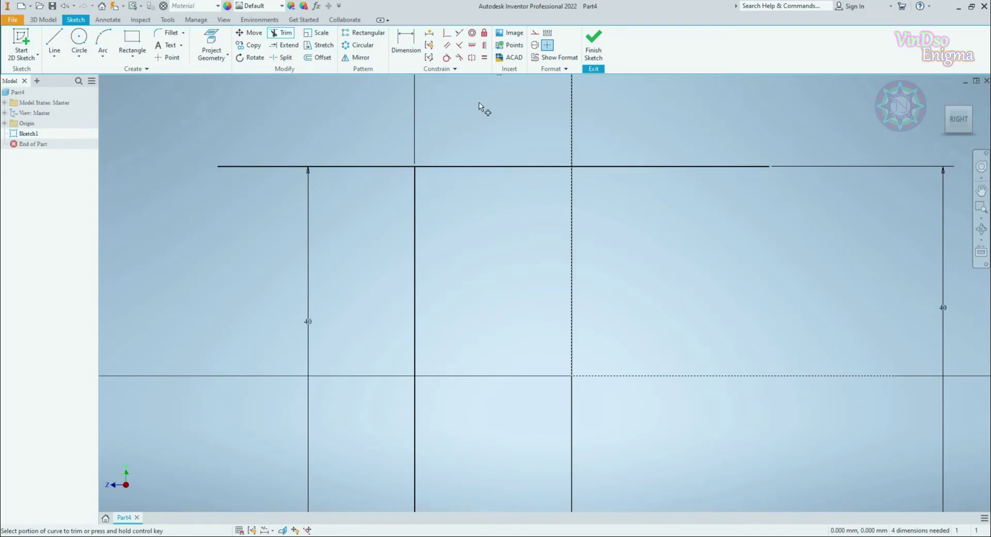
# Constrain the top line's two ends symmetric about the vertical centre axis.
pyautogui.click(471, 59)
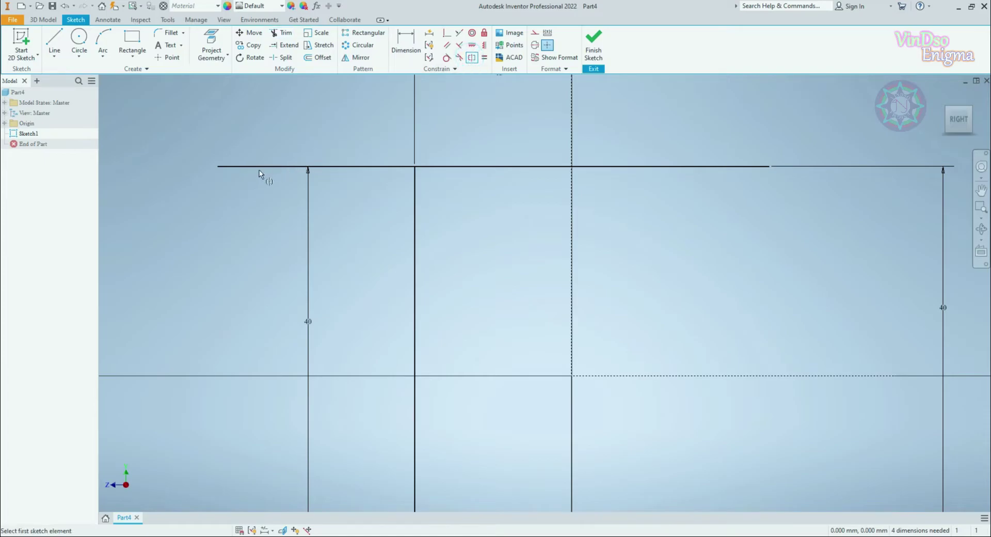
pyautogui.click(219, 166)
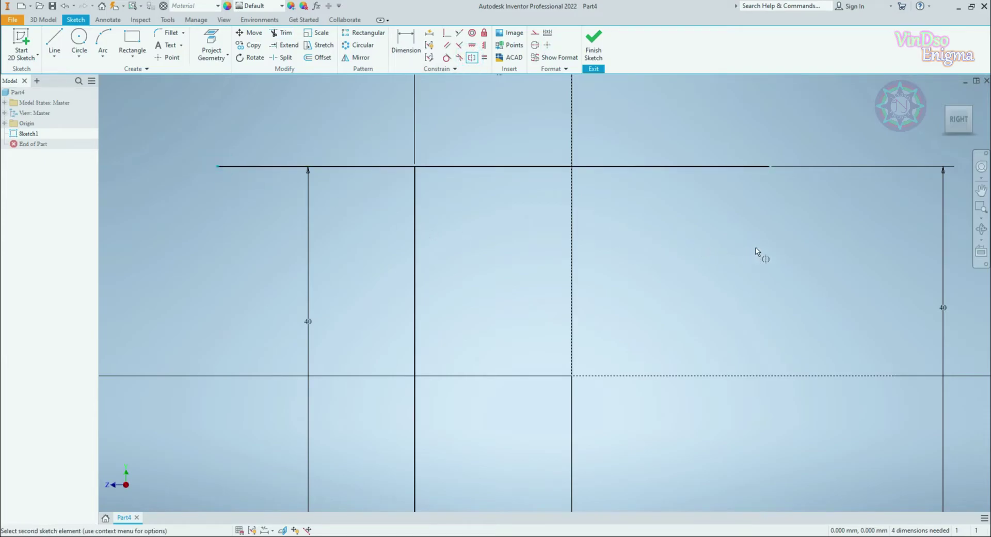
pyautogui.click(770, 167)
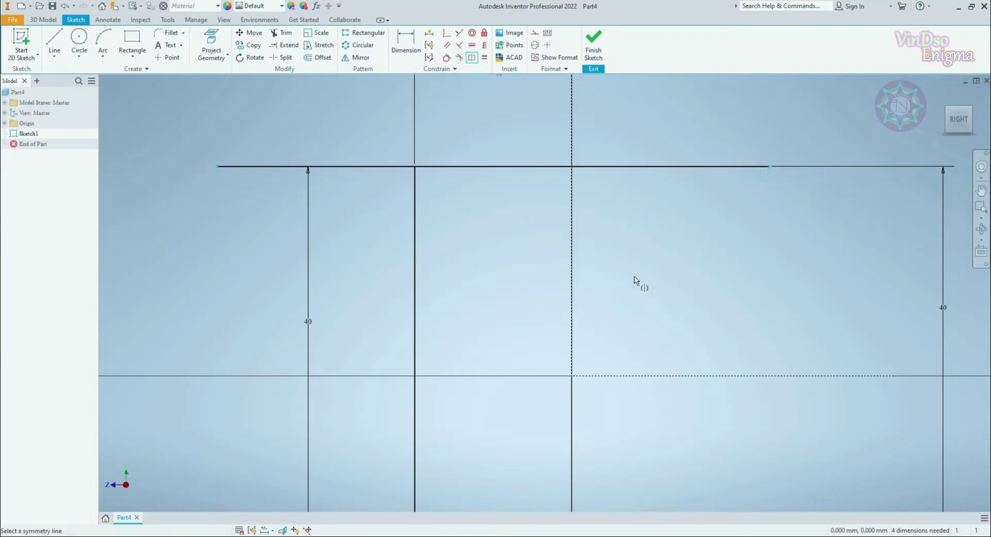
pyautogui.click(571, 274)
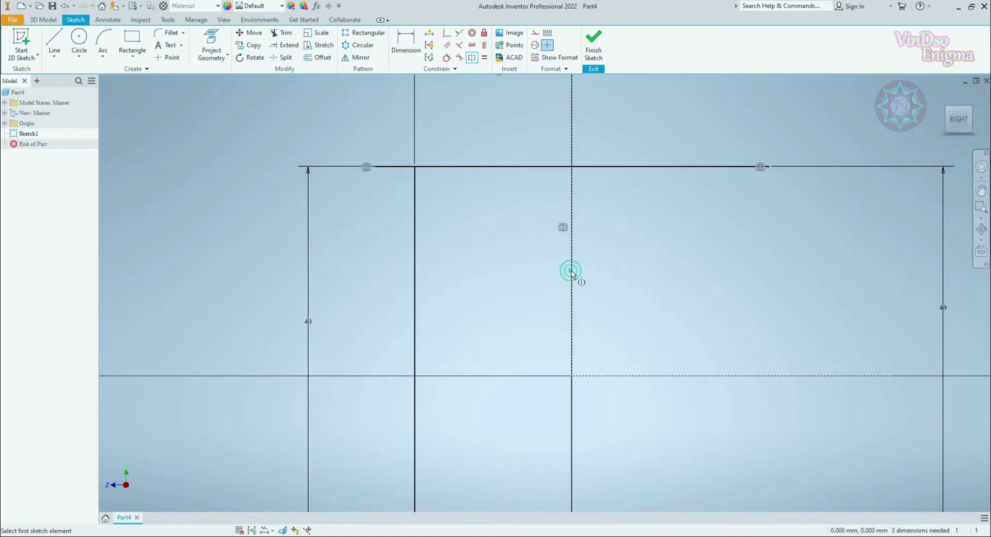
# Give the top horizontal line a 70 mm length dimension.
pyautogui.click(406, 46)
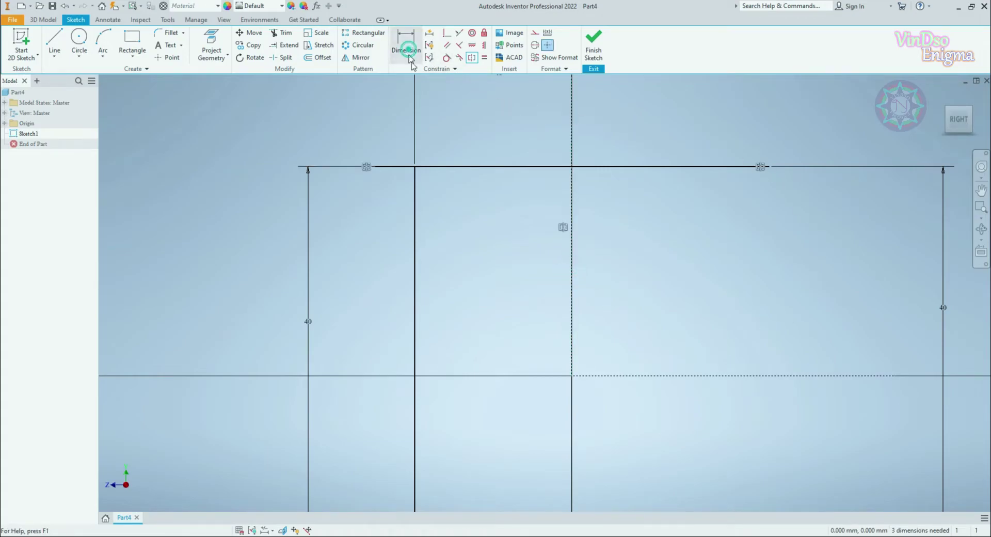
pyautogui.click(599, 166)
pyautogui.click(601, 130)
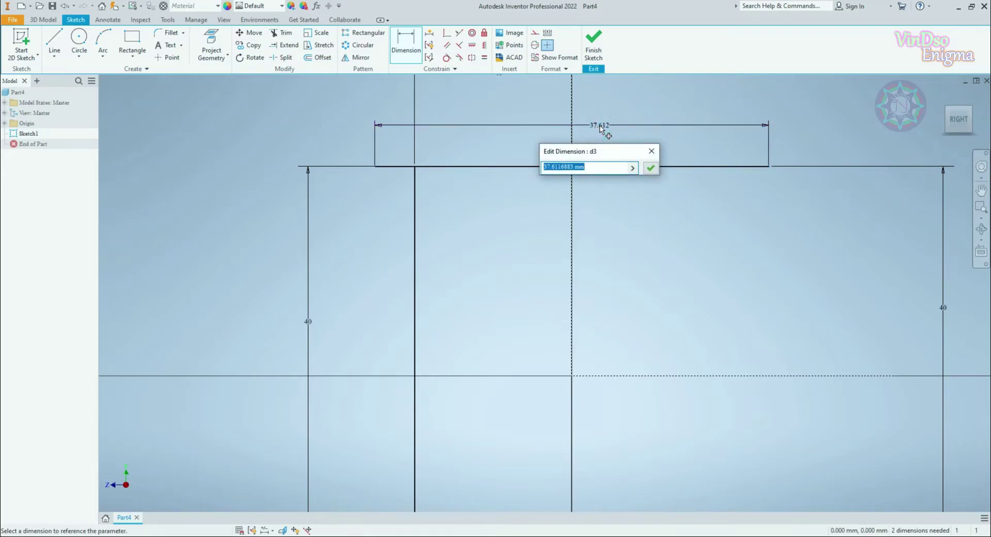
pyautogui.write('70')
pyautogui.press('Return')
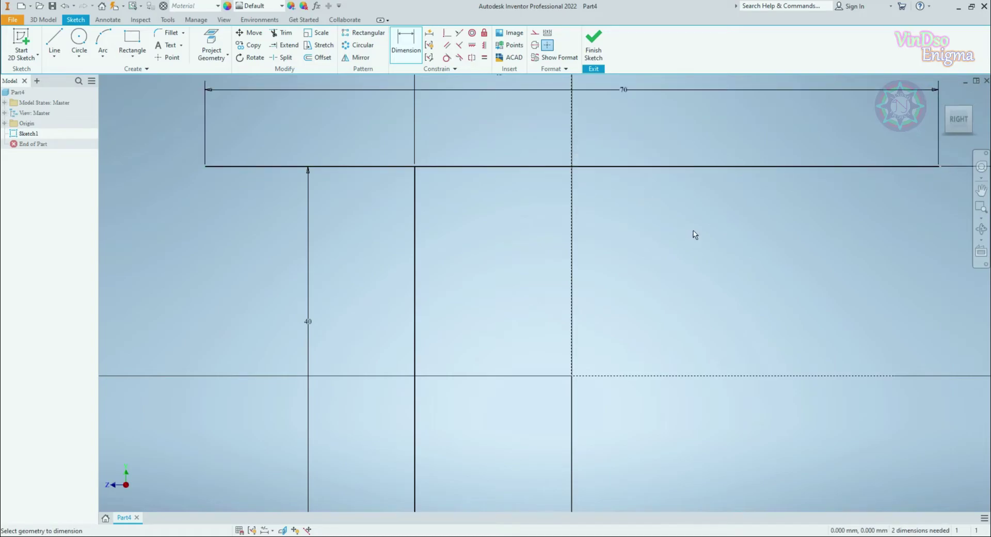
pyautogui.scroll(-3, 694, 235)
pyautogui.moveTo(695, 235); pyautogui.dragTo(640, 209, button='middle')
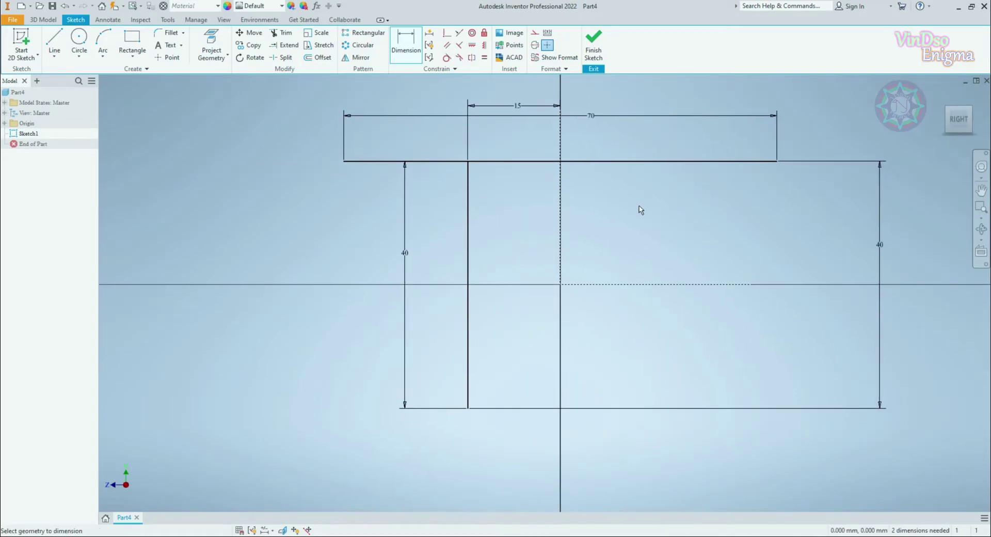
pyautogui.click(291, 46)
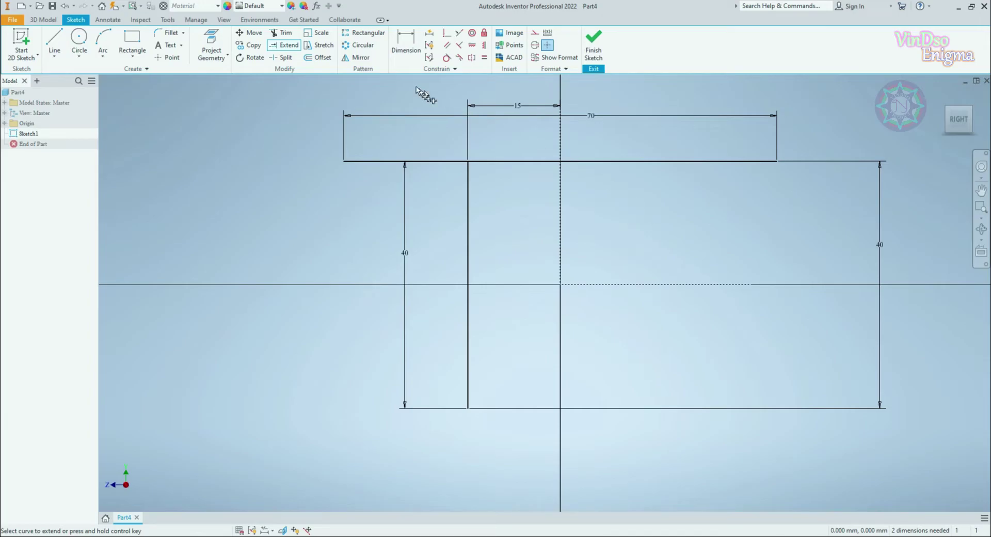
# Mirror the inner left vertical line across the vertical centre axis.
pyautogui.click(356, 58)
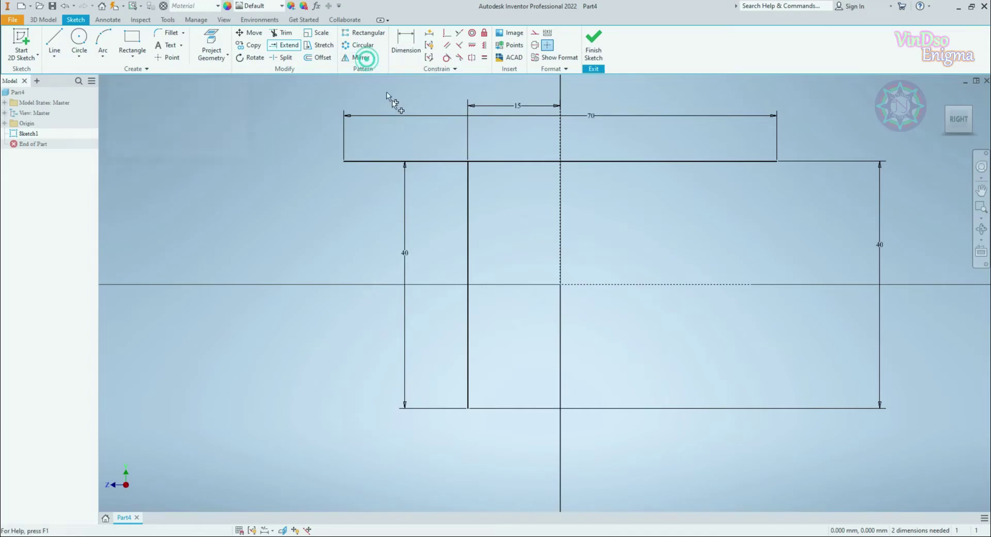
pyautogui.click(468, 192)
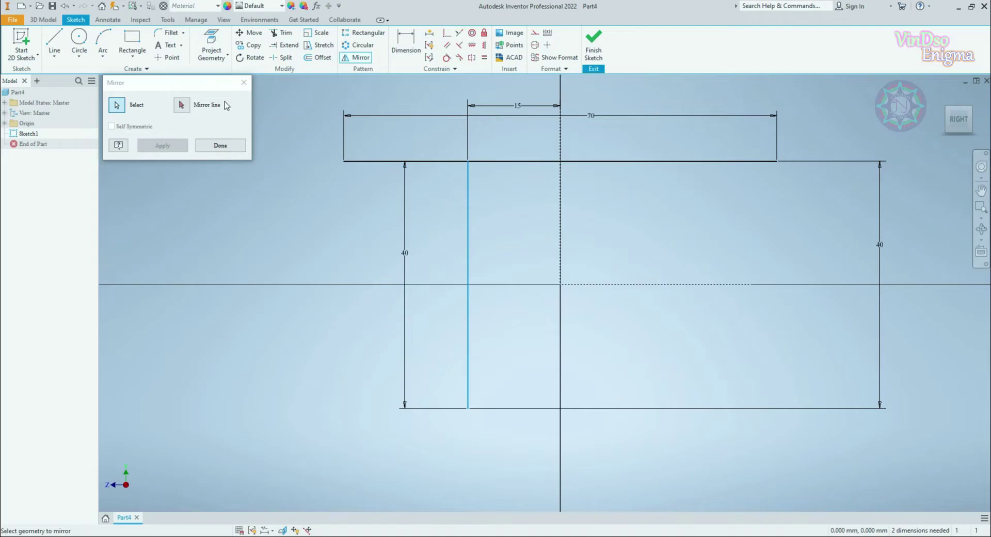
pyautogui.click(181, 106)
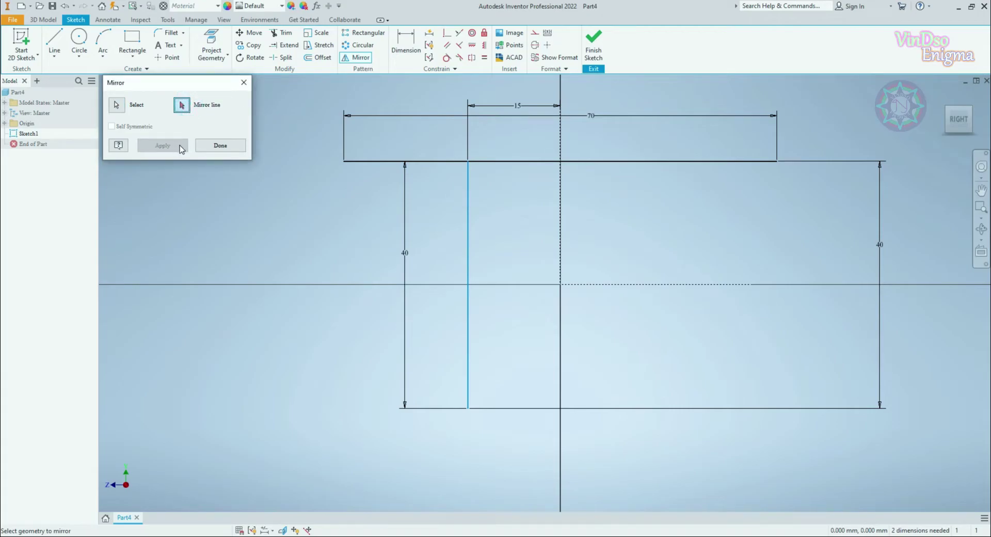
pyautogui.click(559, 218)
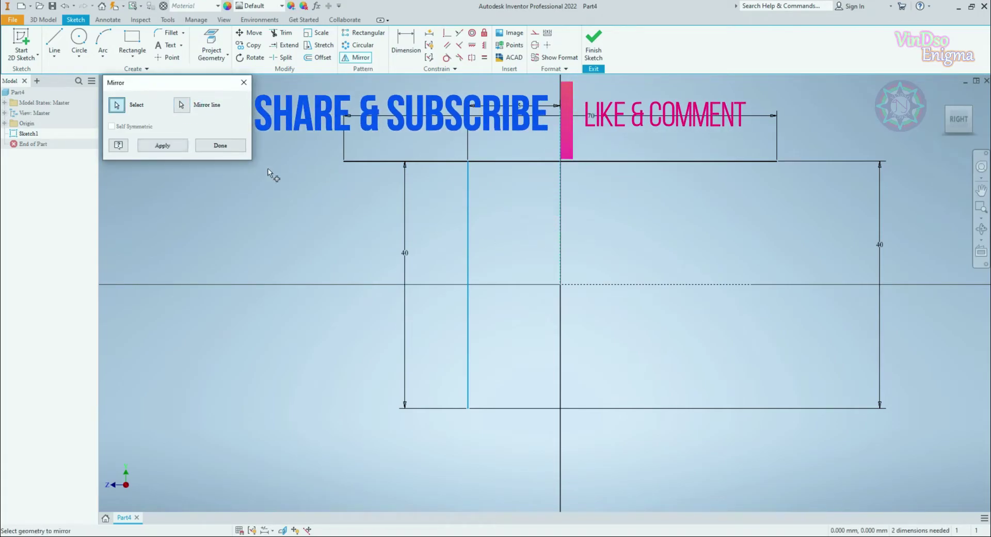
pyautogui.click(182, 146)
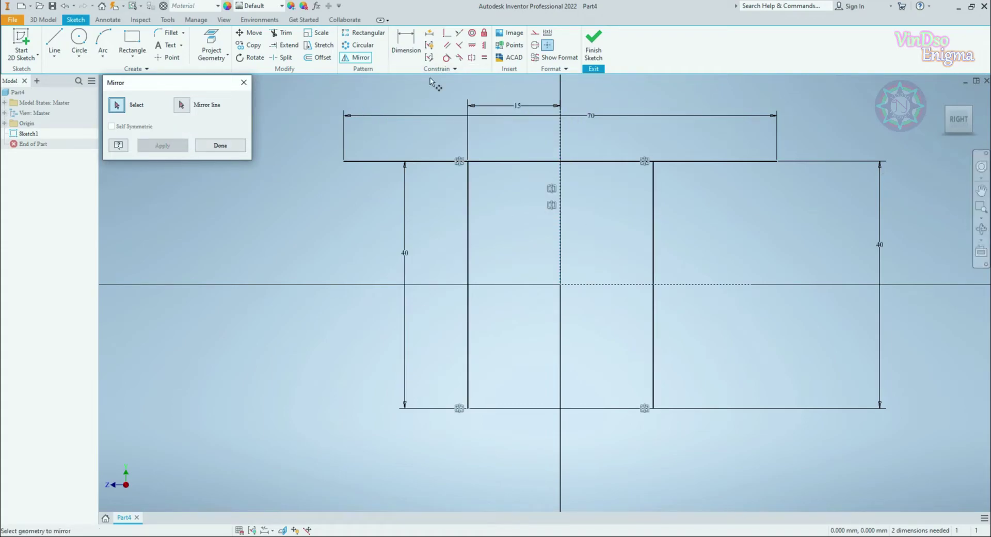
pyautogui.click(220, 146)
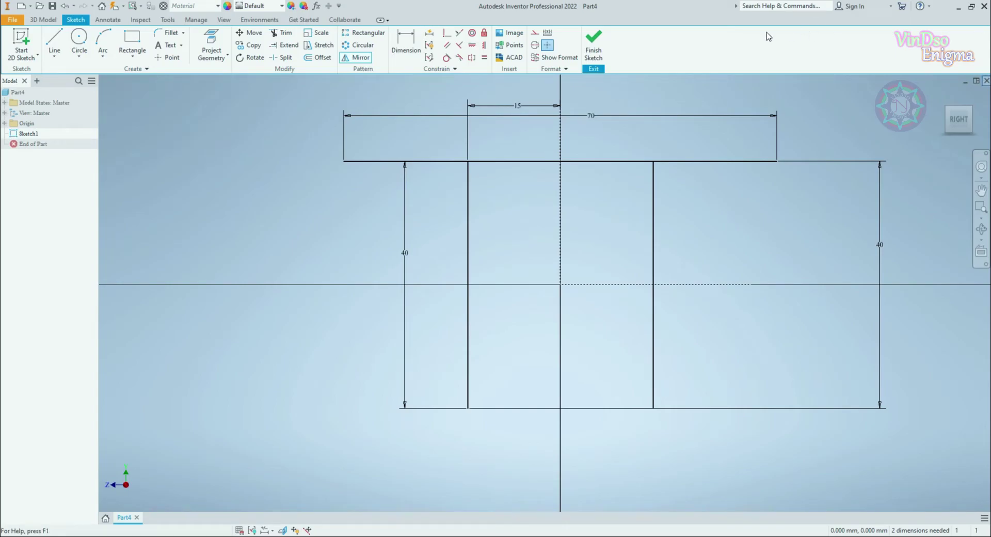
# Draw the 40 mm left and right sides and the 20 mm right bottom segment.
pyautogui.click(52, 43)
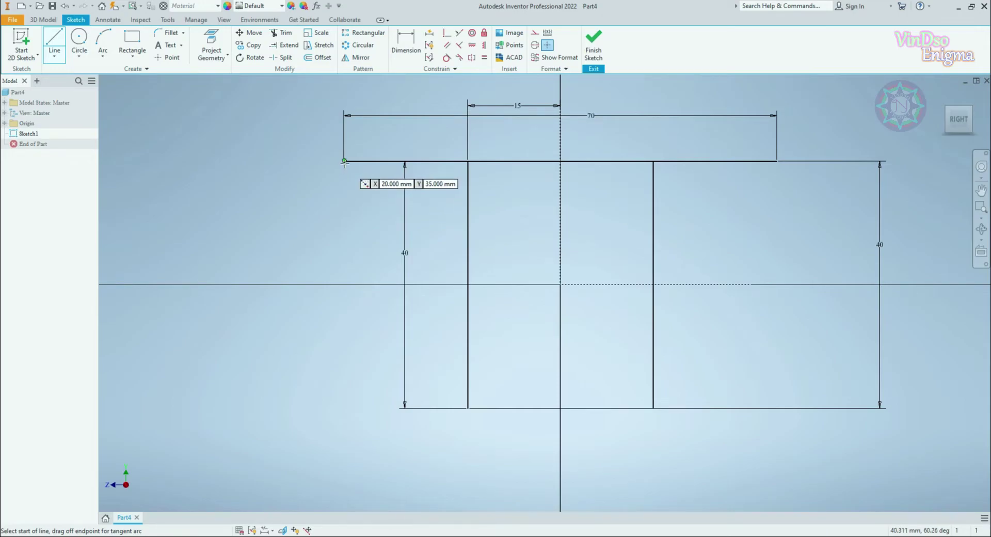
pyautogui.click(345, 162)
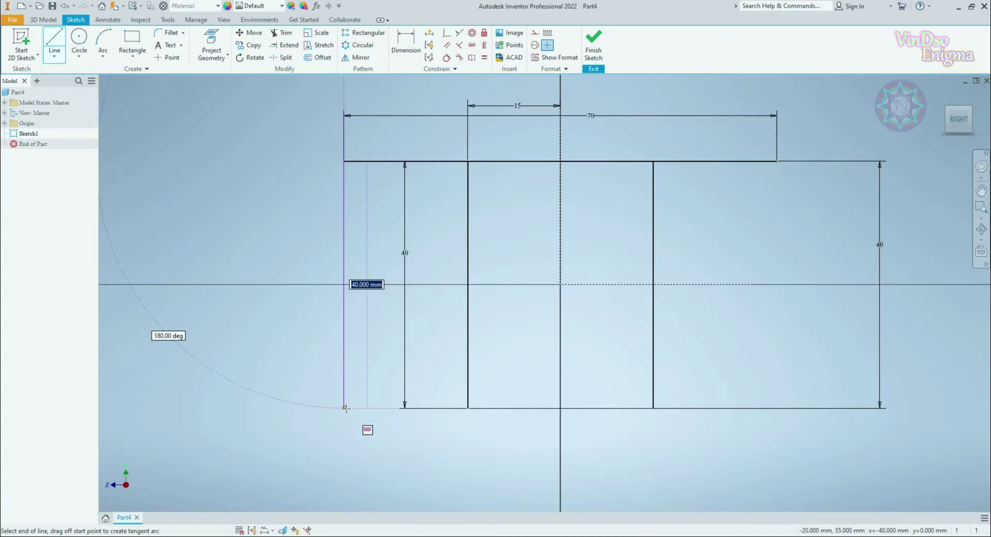
pyautogui.click(345, 408)
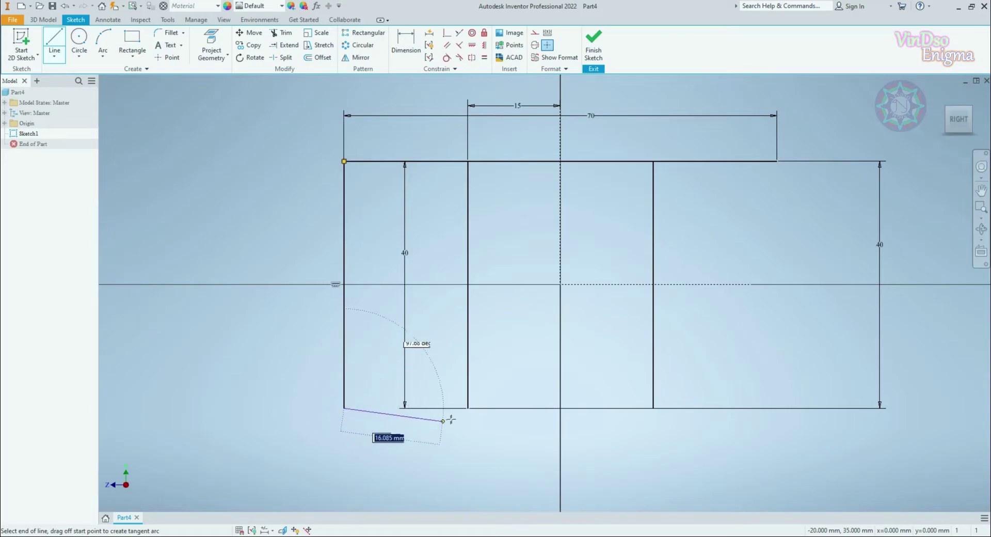
pyautogui.press('Return')
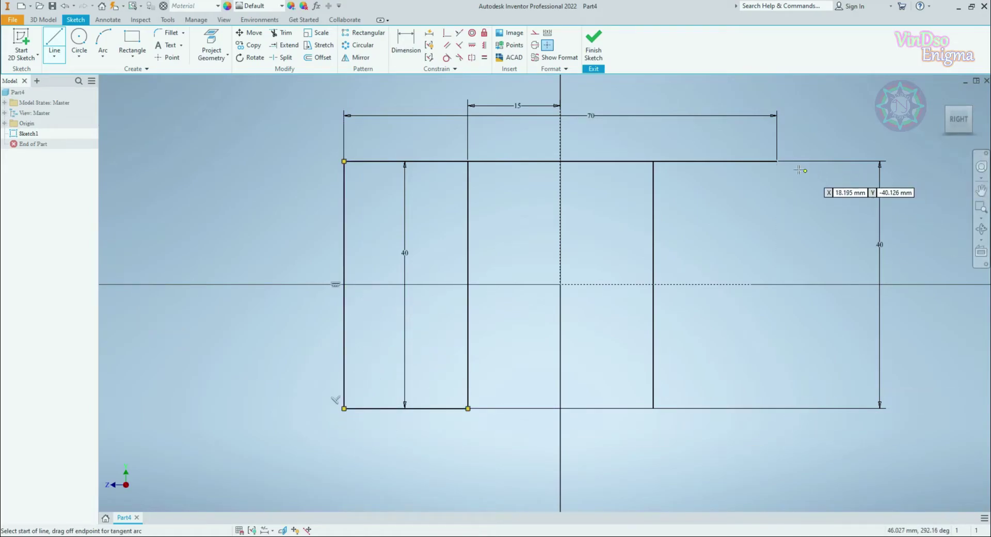
pyautogui.click(777, 161)
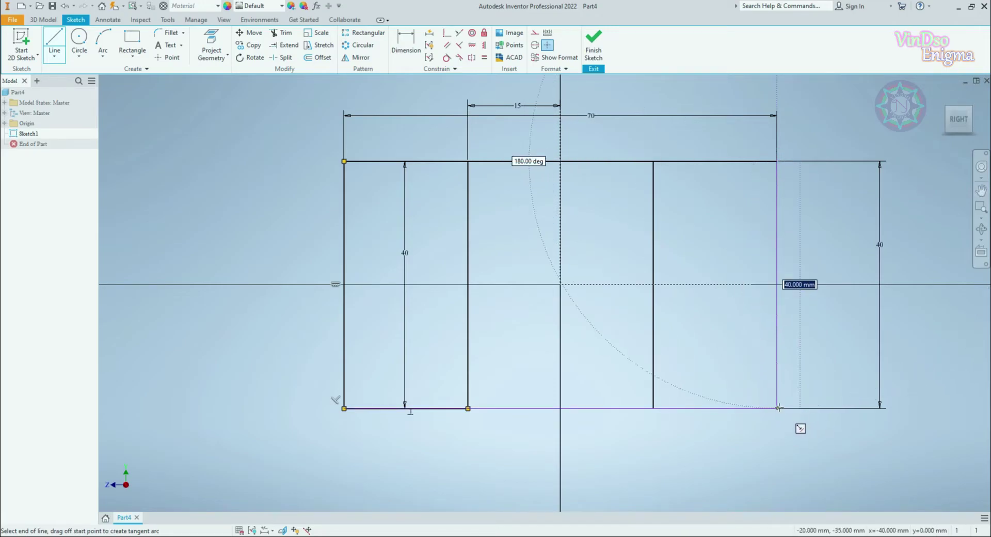
pyautogui.click(777, 408)
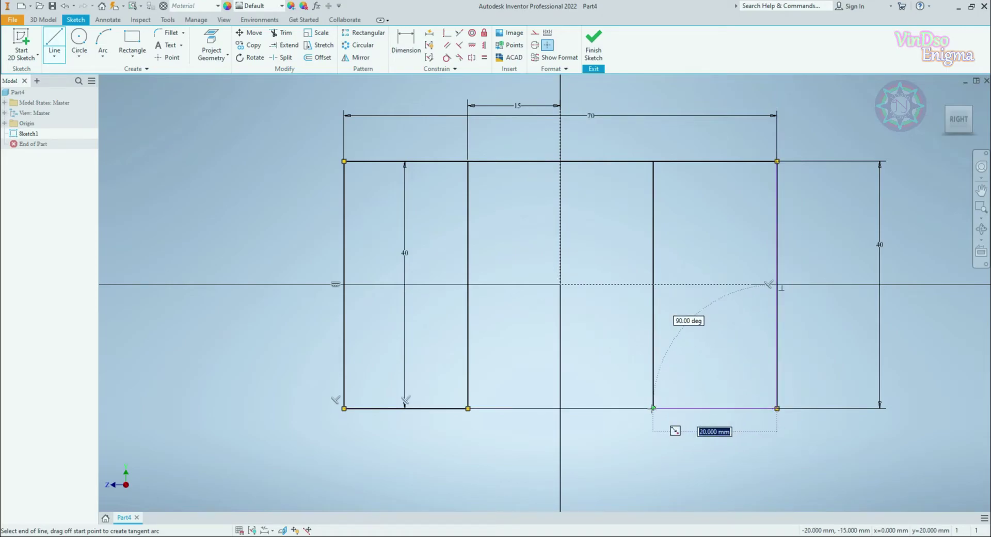
pyautogui.doubleClick(653, 407)
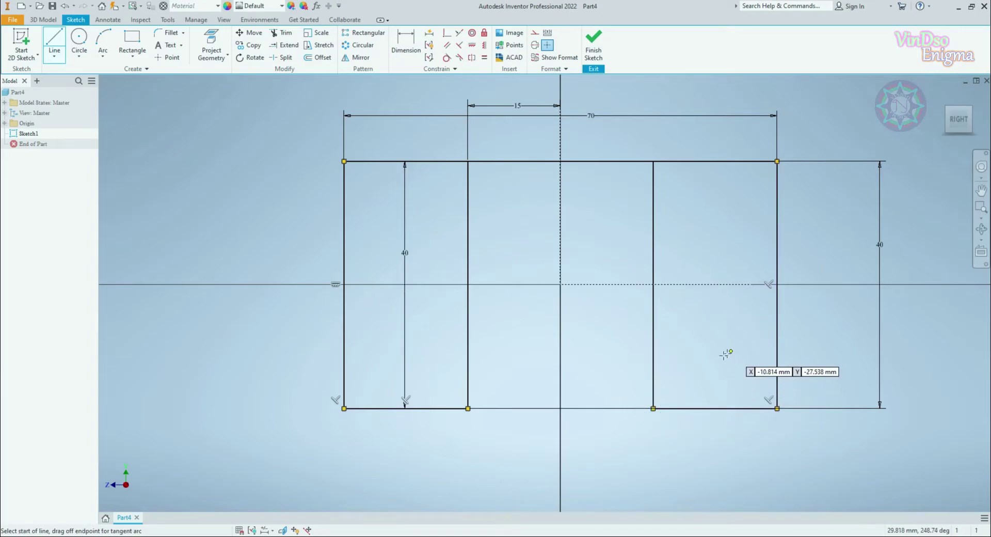
# Draw the 30 mm middle bottom segment and a horizontal line across the slot.
pyautogui.click(653, 409)
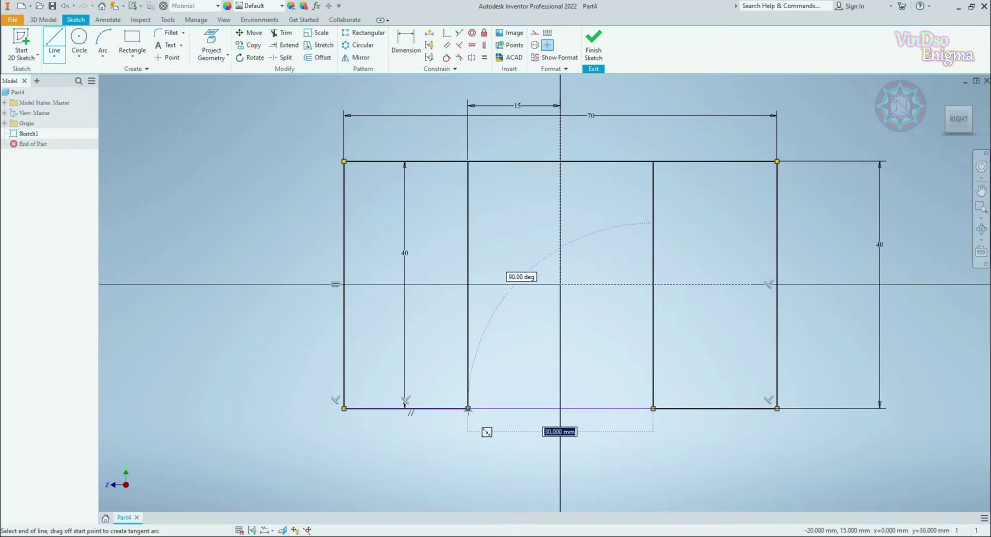
pyautogui.doubleClick(468, 408)
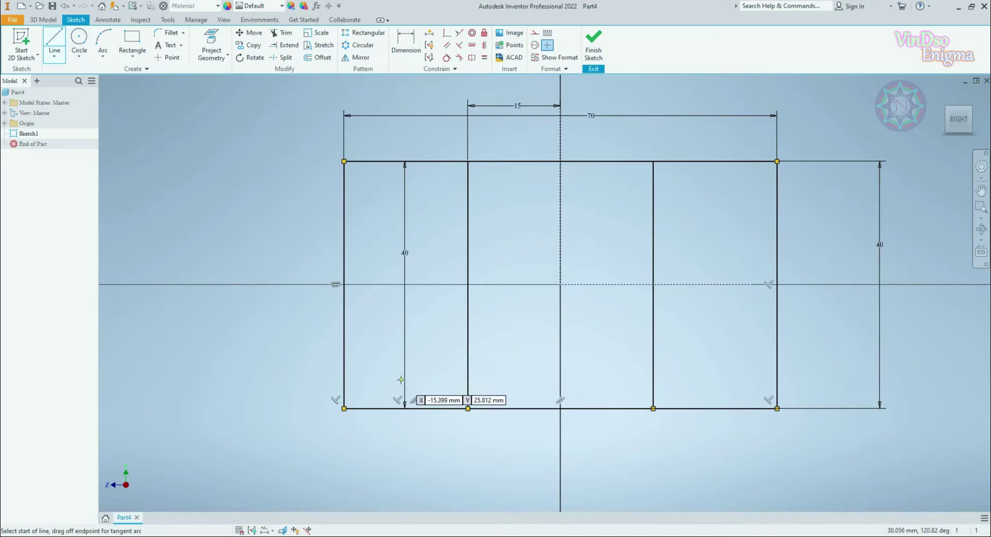
pyautogui.click(425, 370)
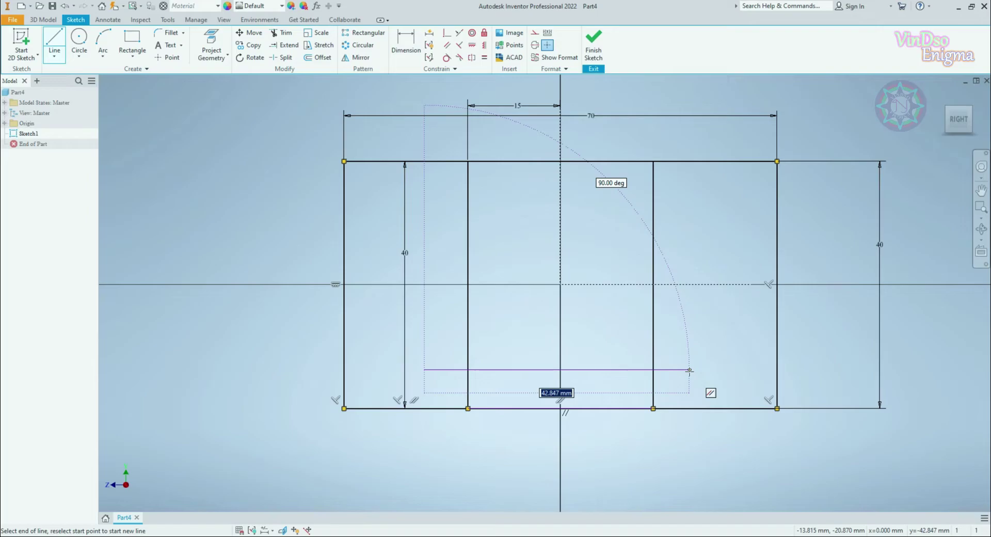
pyautogui.click(689, 369)
pyautogui.press('Escape')
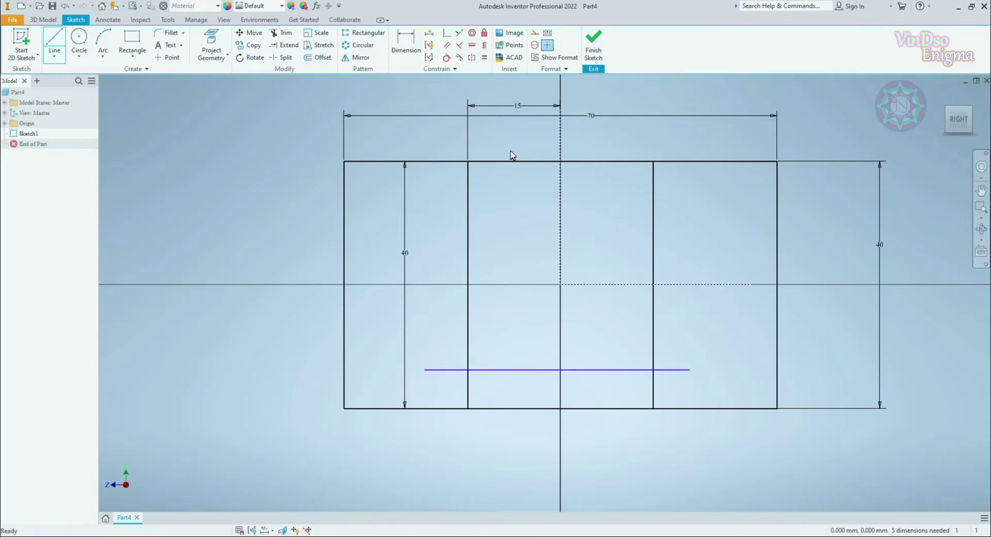
# Dimension the horizontal slot line 12 mm above the bottom edge.
pyautogui.click(412, 58)
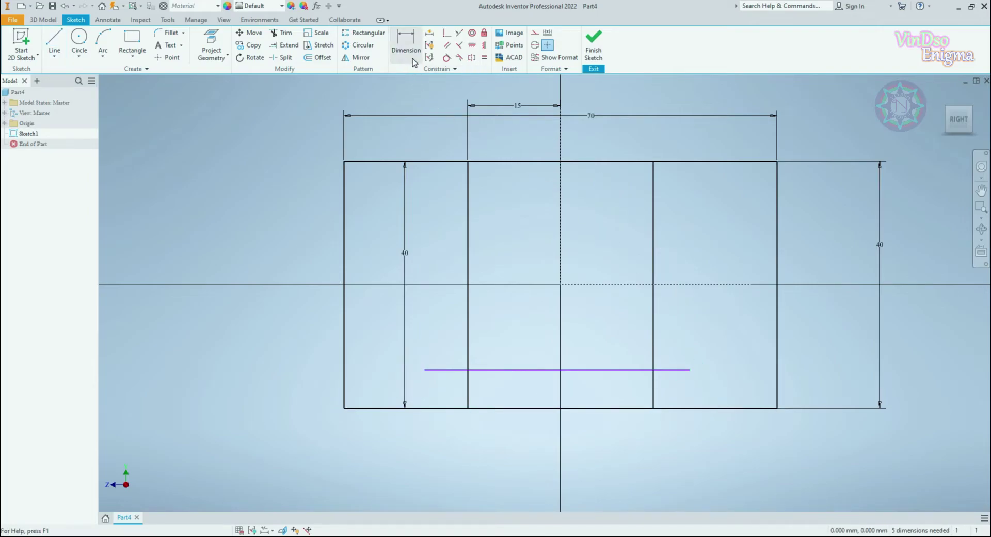
pyautogui.click(613, 370)
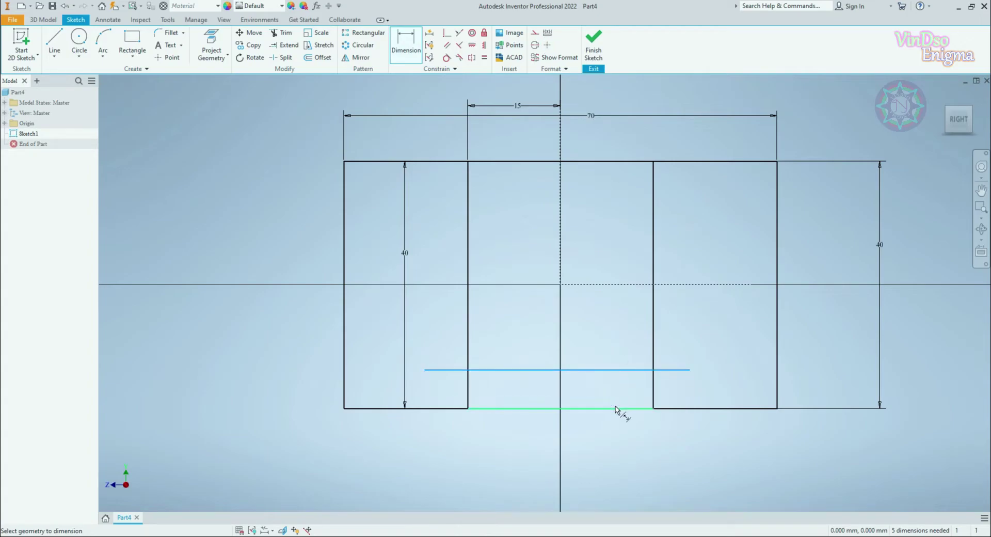
pyautogui.click(615, 409)
pyautogui.click(721, 392)
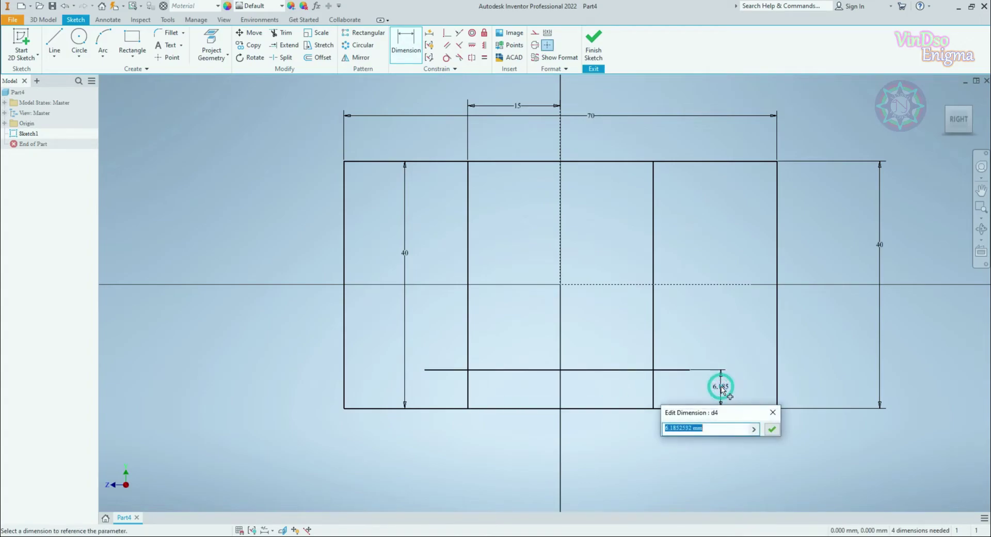
pyautogui.write('12')
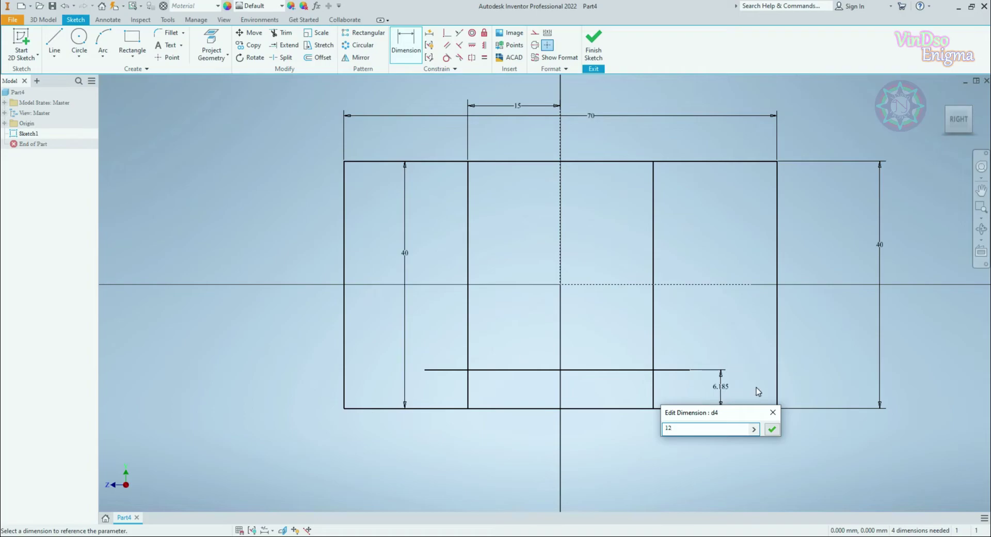
pyautogui.press('Return')
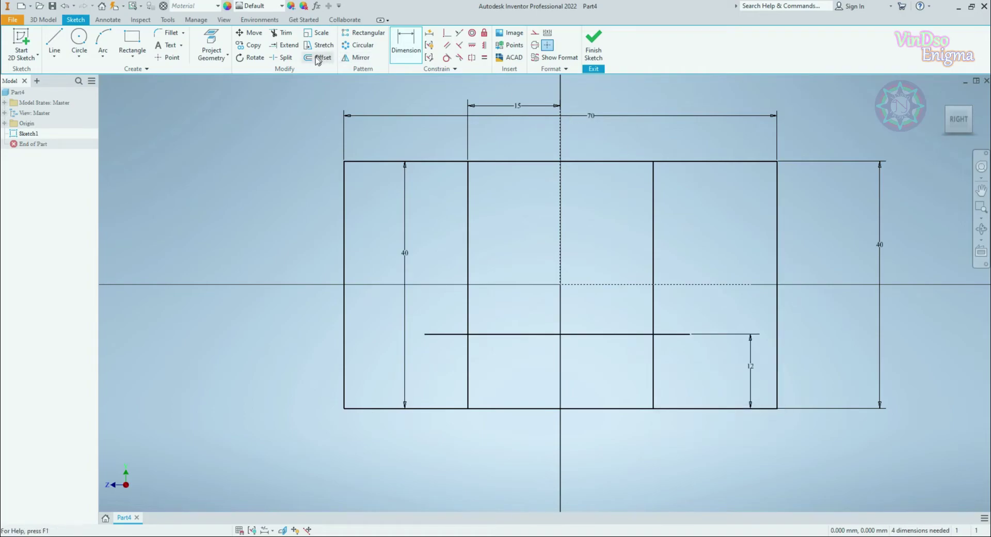
# Trim the horizontal line's outer stubs and the slot lines' leftover lower segments.
pyautogui.click(283, 33)
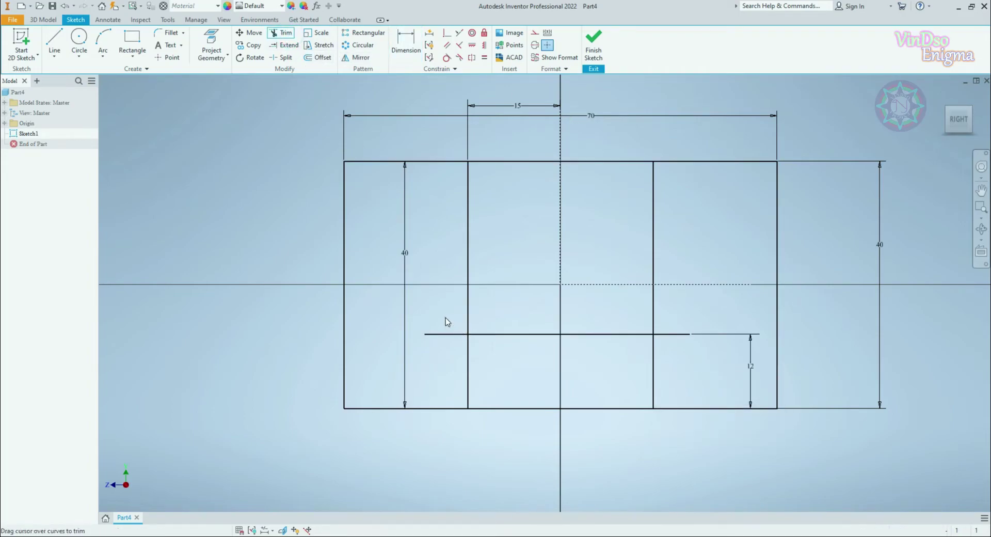
pyautogui.click(445, 334)
pyautogui.moveTo(677, 362); pyautogui.dragTo(686, 321)
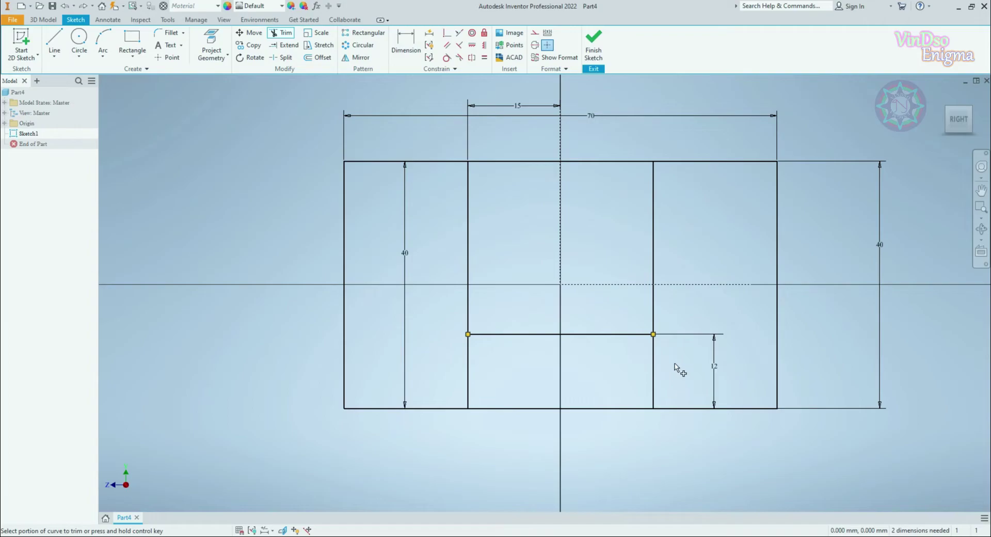
pyautogui.press('Escape')
pyautogui.moveTo(683, 382); pyautogui.dragTo(443, 355)
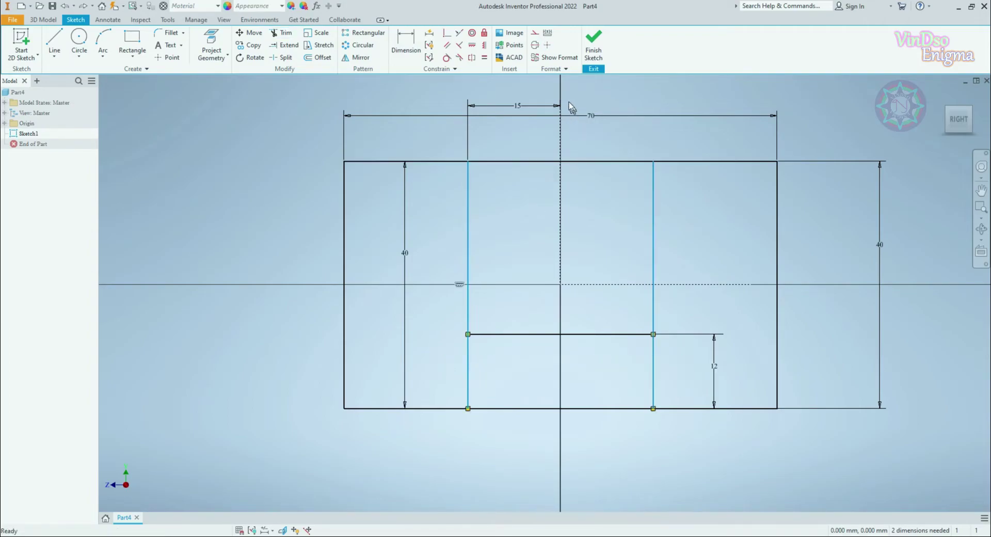
pyautogui.click(622, 376)
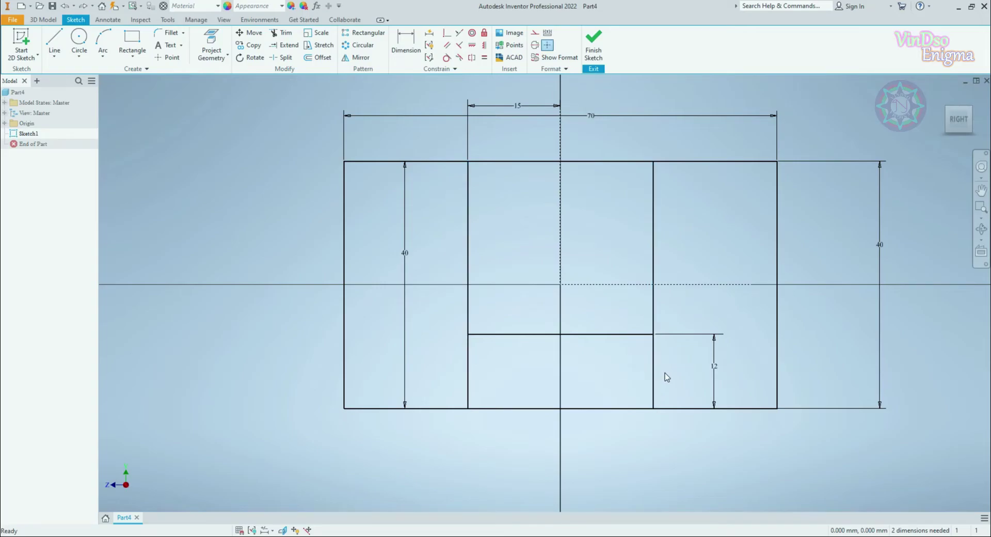
pyautogui.click(283, 33)
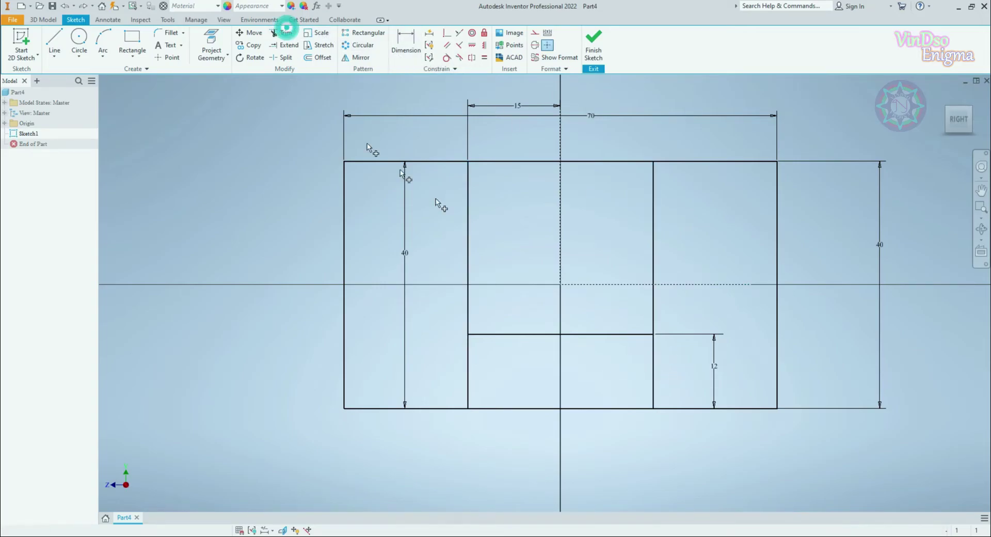
pyautogui.click(659, 362)
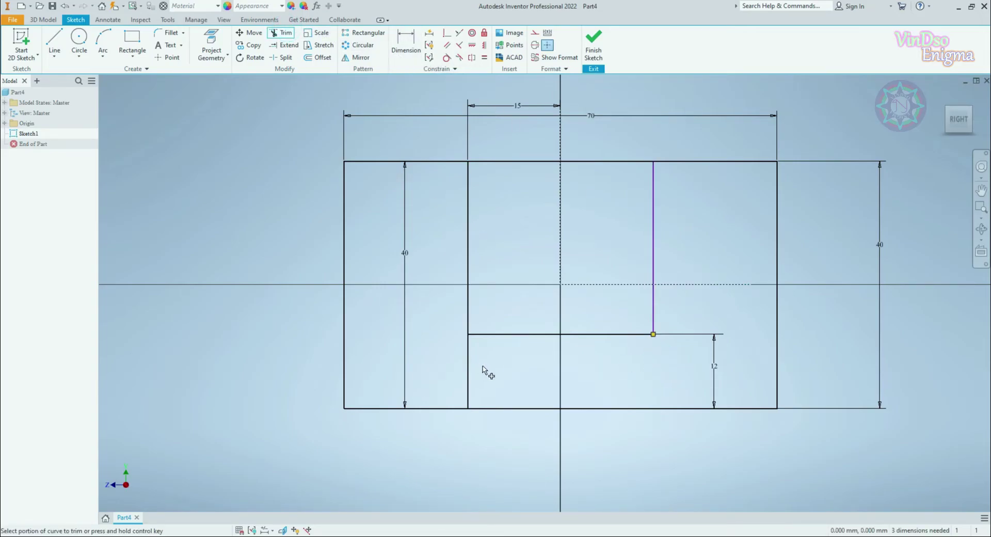
pyautogui.moveTo(482, 366); pyautogui.dragTo(436, 357)
# Make the right slot side equal in length to the left slot side.
pyautogui.click(485, 60)
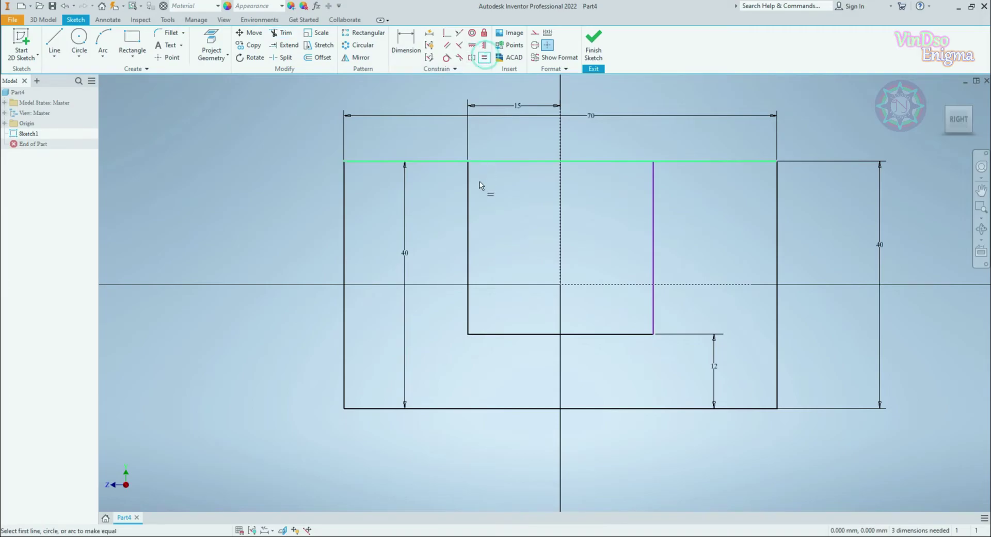
pyautogui.click(469, 195)
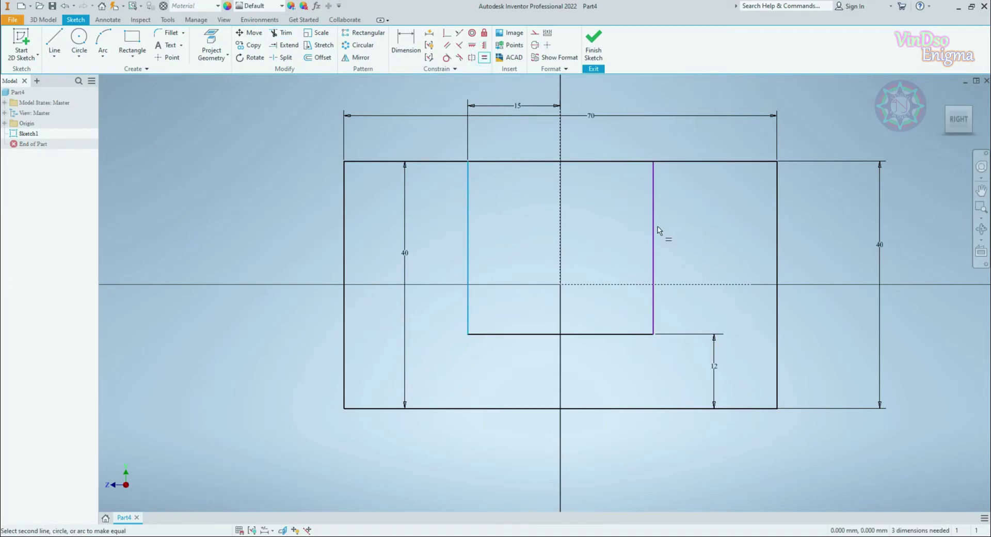
pyautogui.click(654, 228)
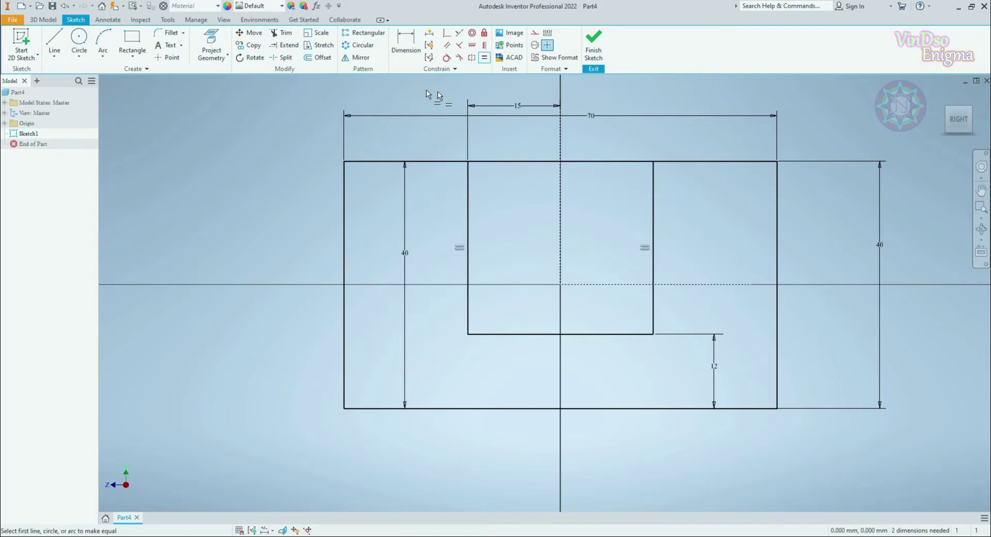
# Trim away the two top-edge segments over the U opening.
pyautogui.click(288, 38)
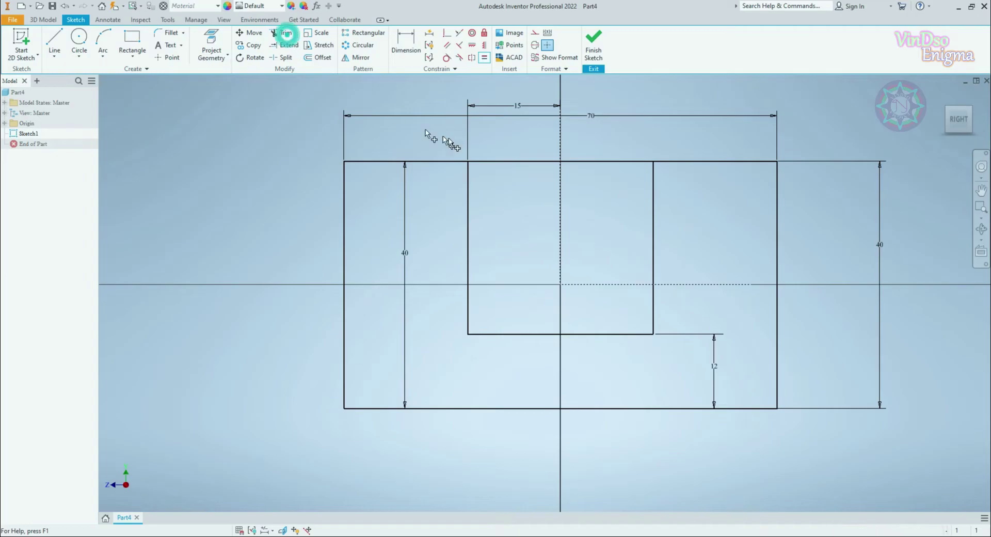
pyautogui.click(511, 183)
pyautogui.click(600, 195)
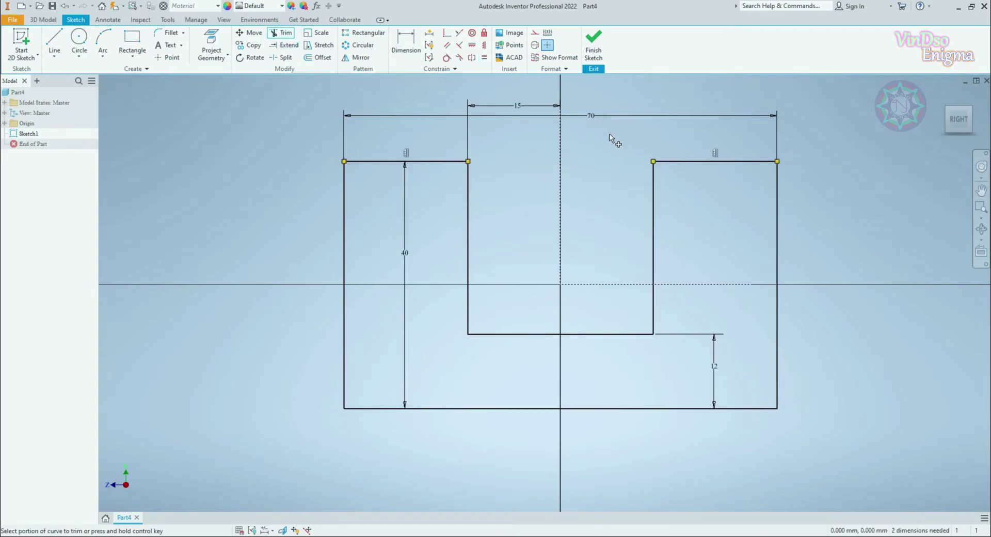
pyautogui.moveTo(837, 243); pyautogui.dragTo(823, 261, button='middle')
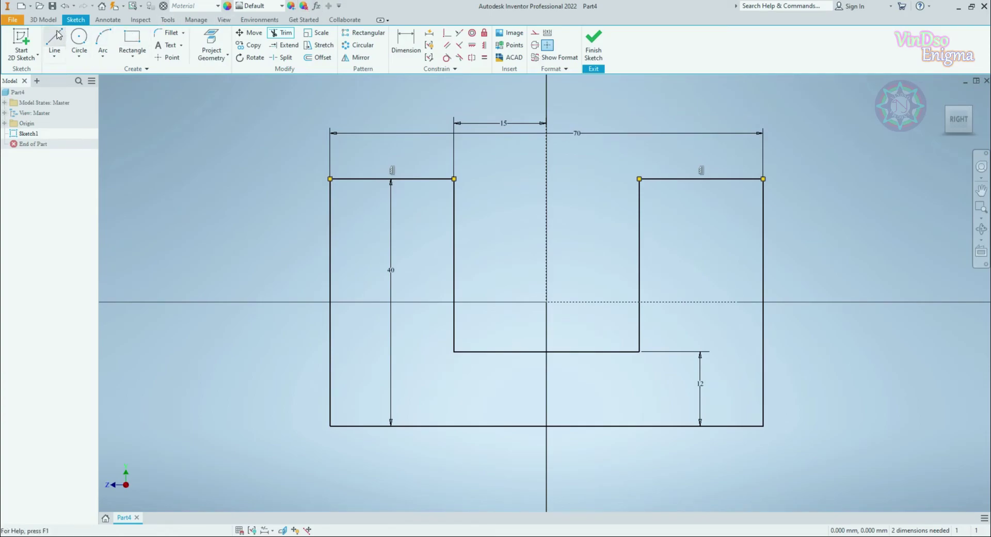
# Extrude the U-shaped profile symmetrically by 60 mm to create Extrusion1.
pyautogui.click(49, 20)
pyautogui.click(52, 41)
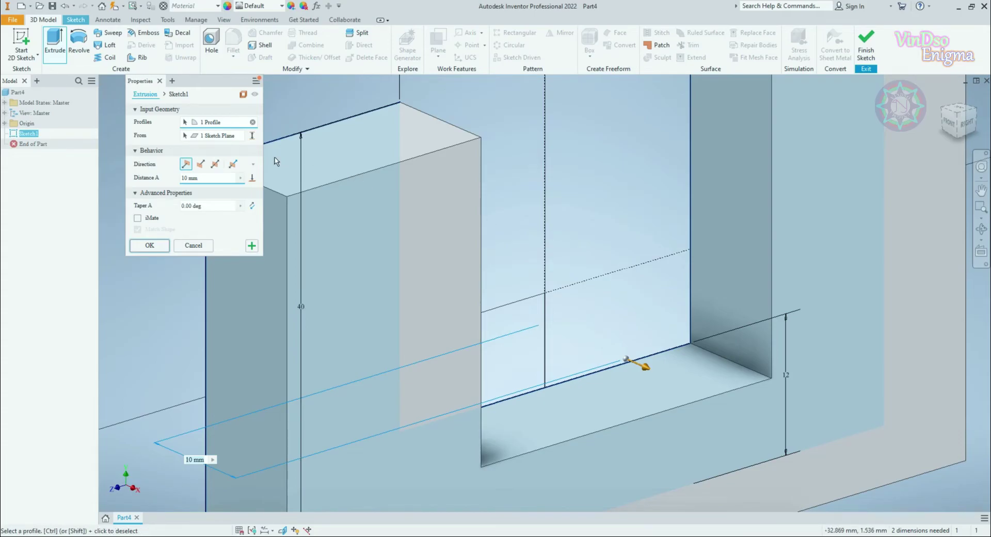
pyautogui.click(217, 165)
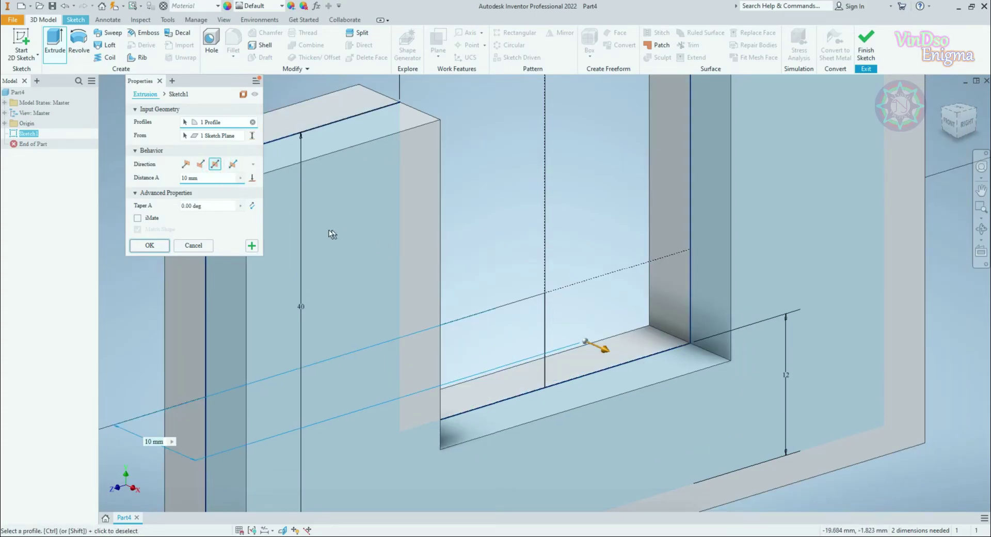
pyautogui.click(226, 177)
pyautogui.write('60')
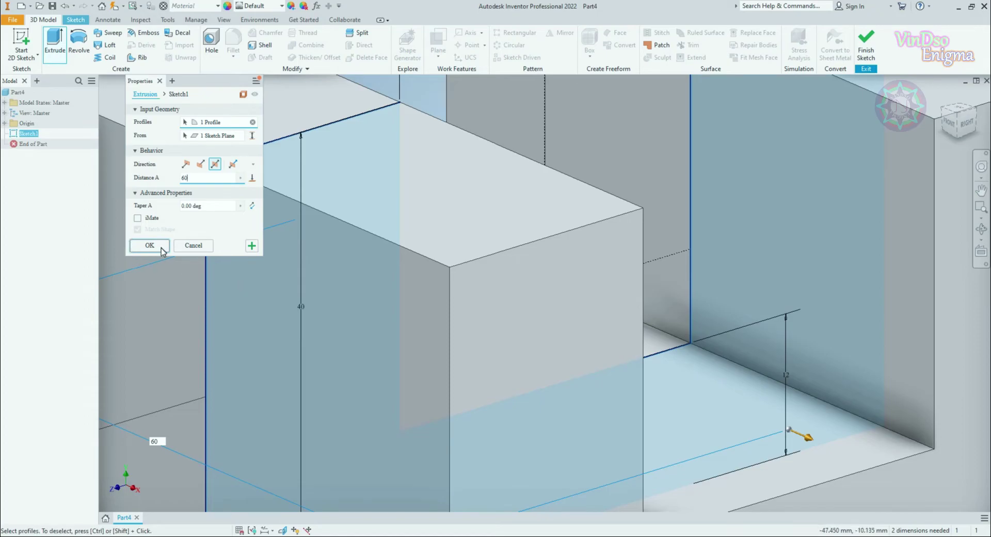
pyautogui.click(161, 244)
pyautogui.scroll(5, 635, 327)
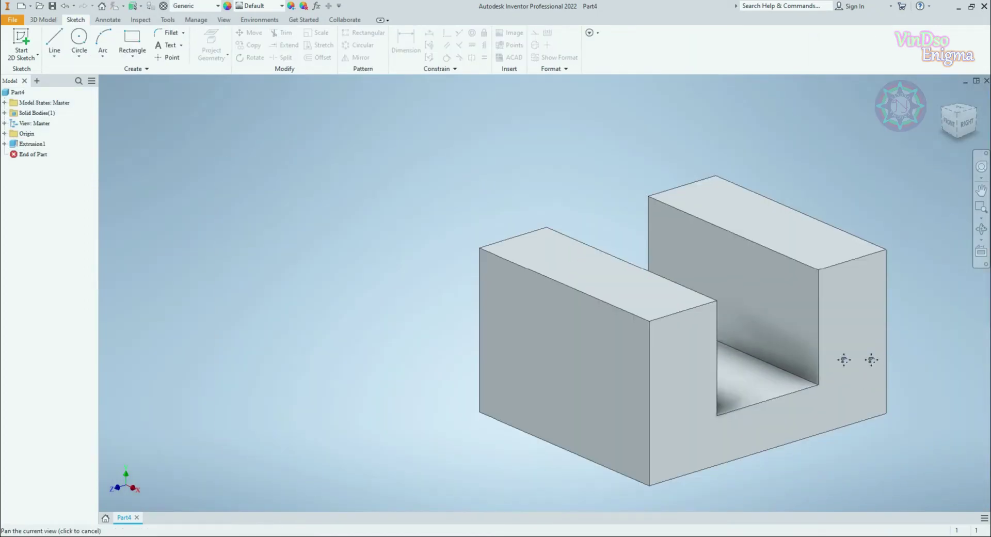
# Recentre the U-block and turn on ground reflections in the View settings.
pyautogui.moveTo(841, 358); pyautogui.dragTo(646, 344, button='middle')
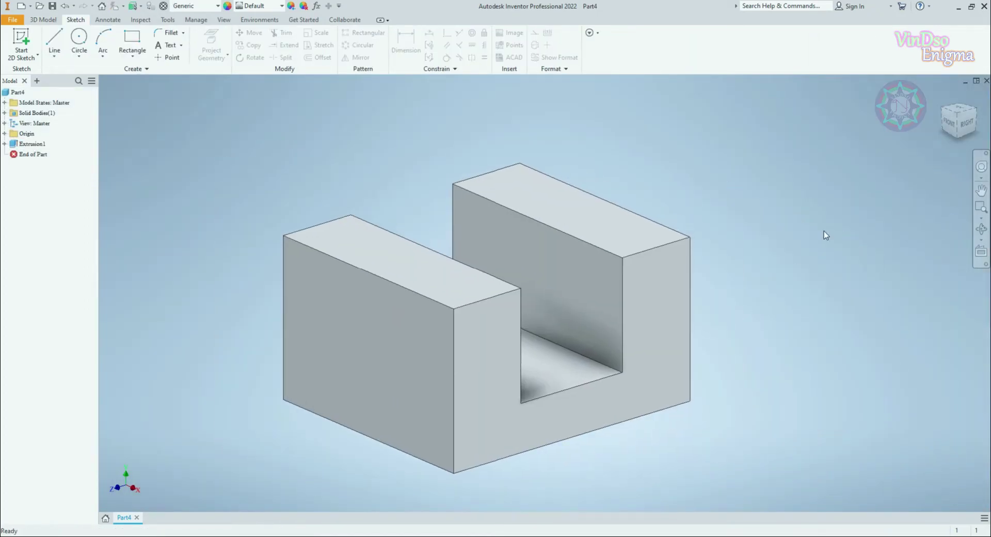
pyautogui.click(224, 20)
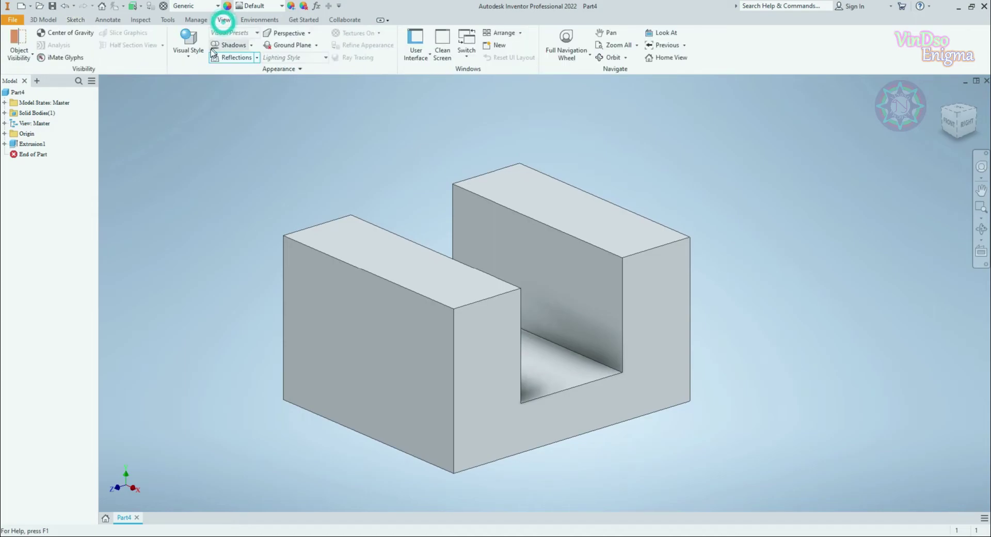
pyautogui.click(225, 58)
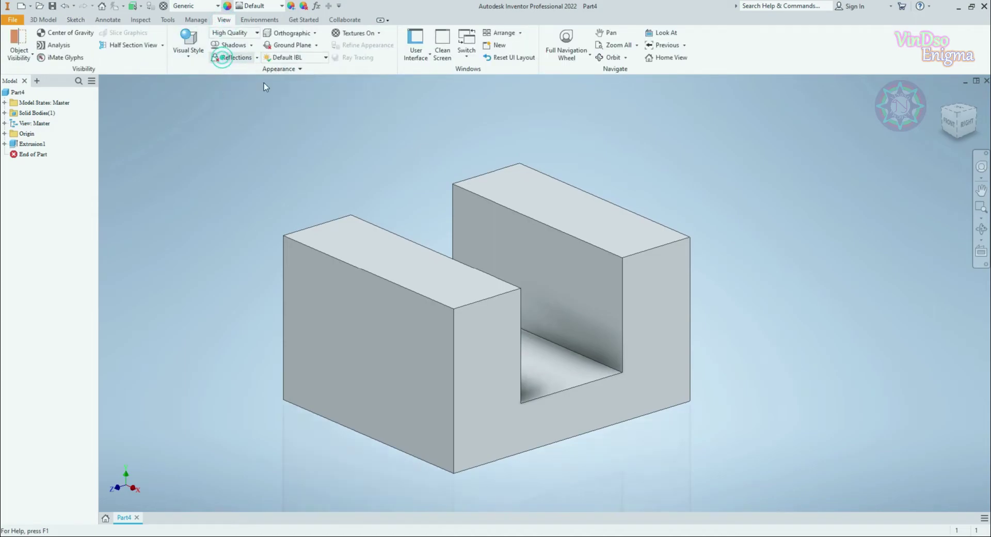
pyautogui.click(291, 6)
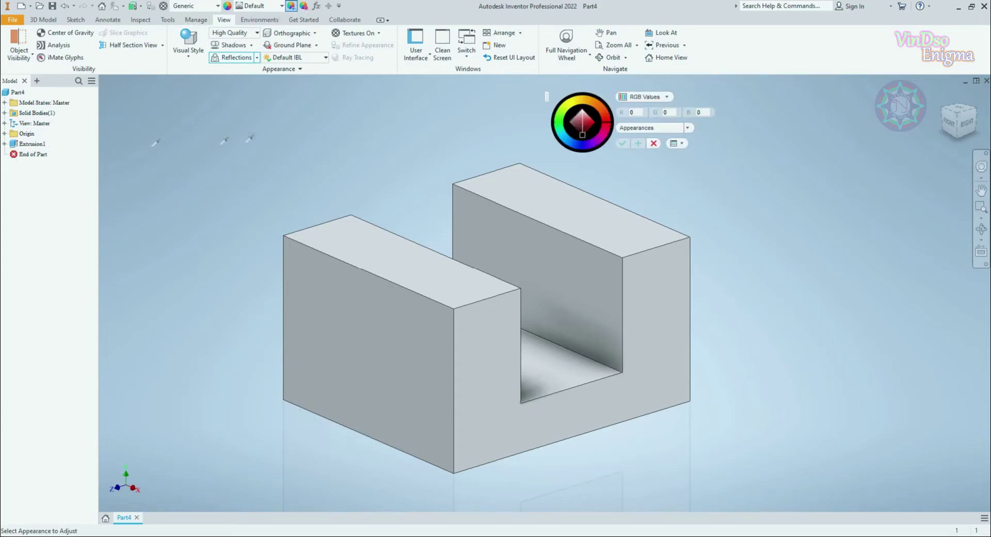
# Recolour Extrusion1 cyan (RGB 0, 255, 238) and accept the appearance change.
pyautogui.click(32, 143)
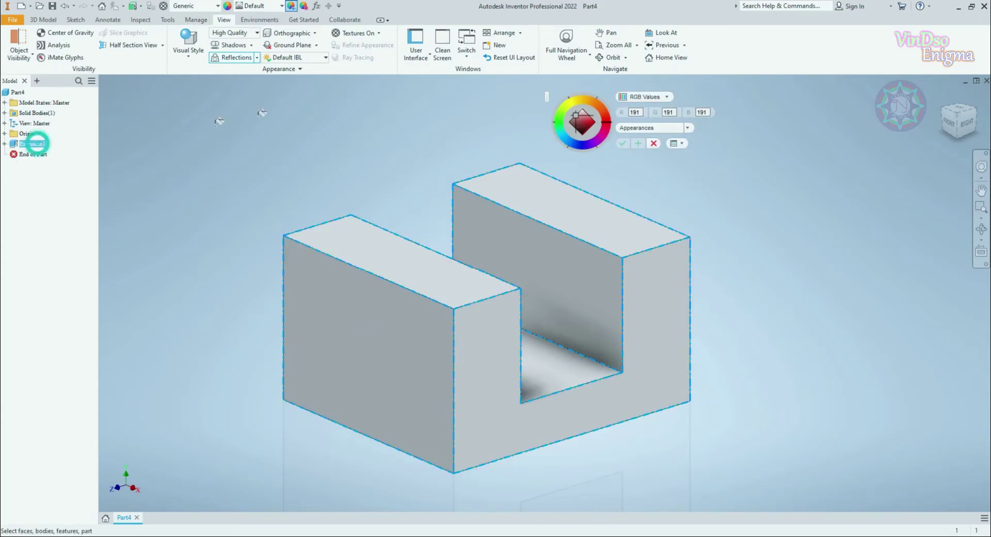
pyautogui.click(606, 132)
pyautogui.click(562, 122)
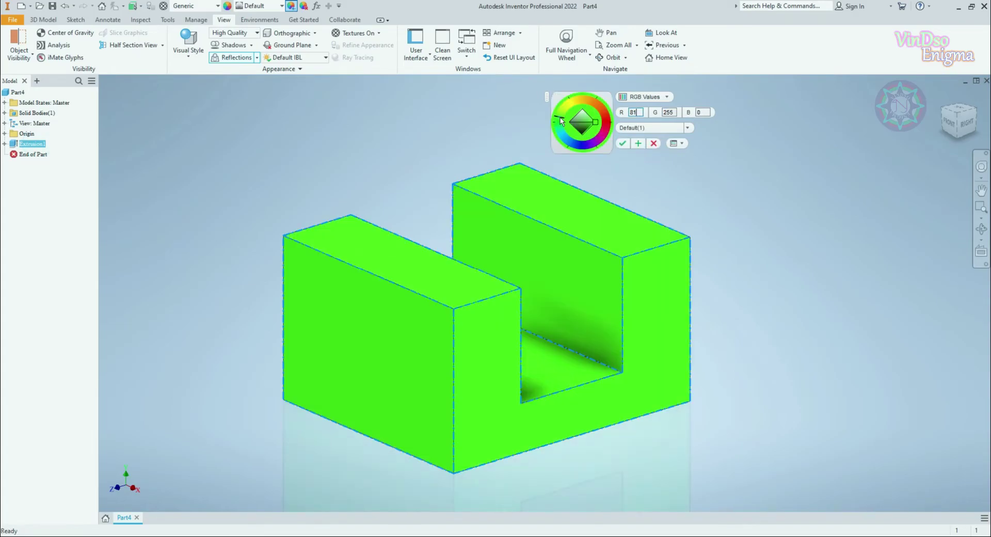
pyautogui.click(565, 139)
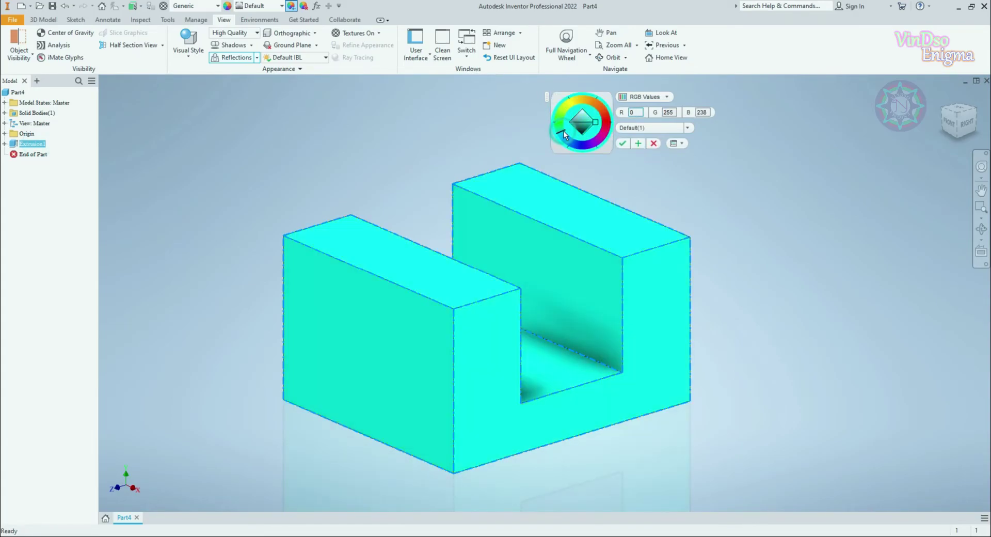
pyautogui.click(623, 144)
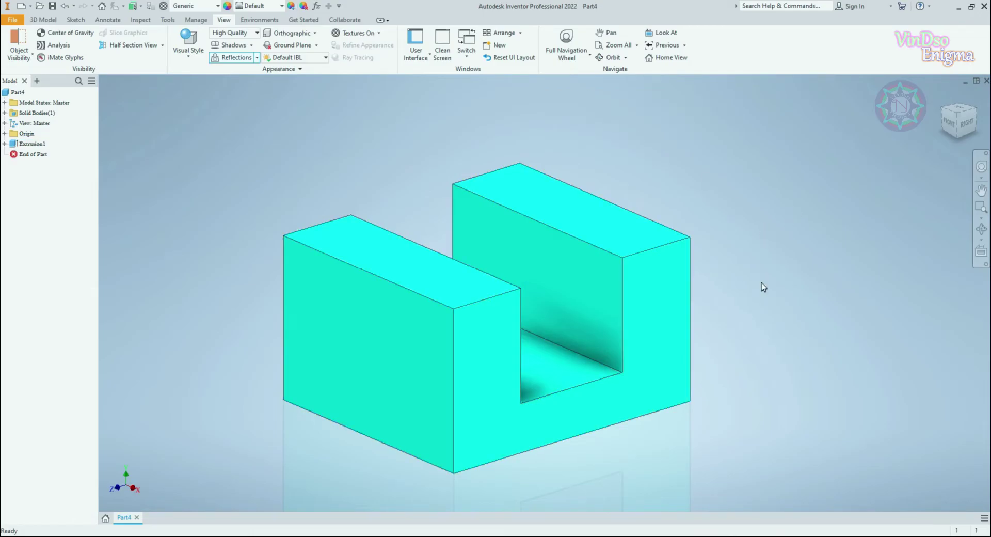
pyautogui.moveTo(763, 286); pyautogui.dragTo(776, 257, button='middle')
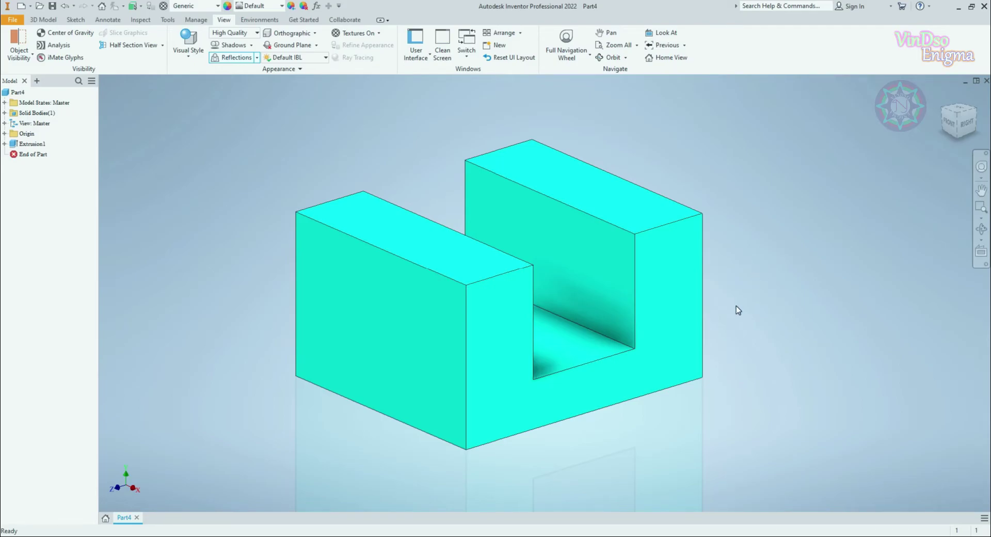
# Orbit to the block's U-shaped end face and start Sketch2 on it.
pyautogui.moveTo(739, 309)
pyautogui.keyDown('shift'); pyautogui.mouseDown(button='middle')
pyautogui.moveTo(790, 264)
pyautogui.moveTo(867, 253)
pyautogui.moveTo(556, 254)
pyautogui.mouseUp(button='middle'); pyautogui.keyUp('shift')
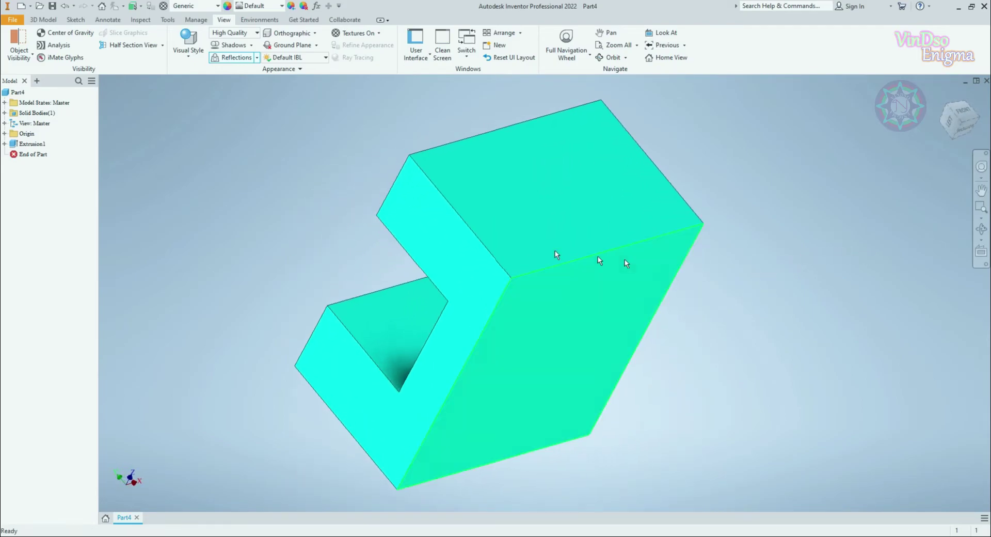
pyautogui.click(468, 249)
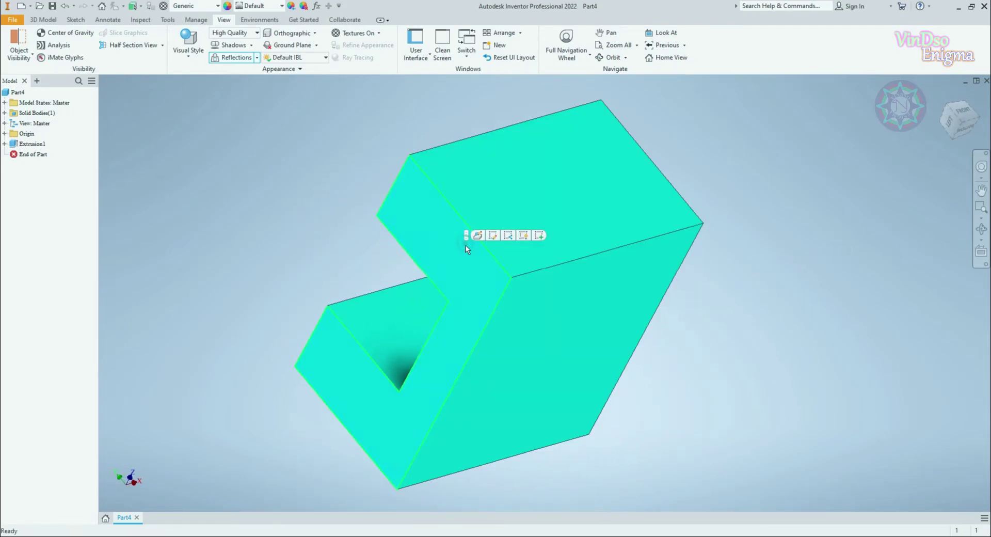
pyautogui.click(541, 237)
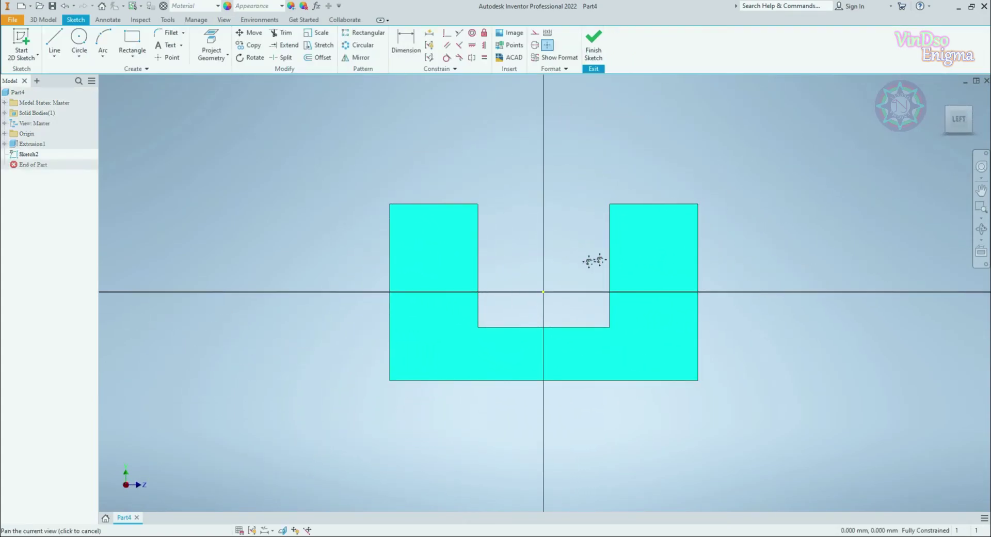
pyautogui.moveTo(595, 261); pyautogui.dragTo(446, 255, button='middle')
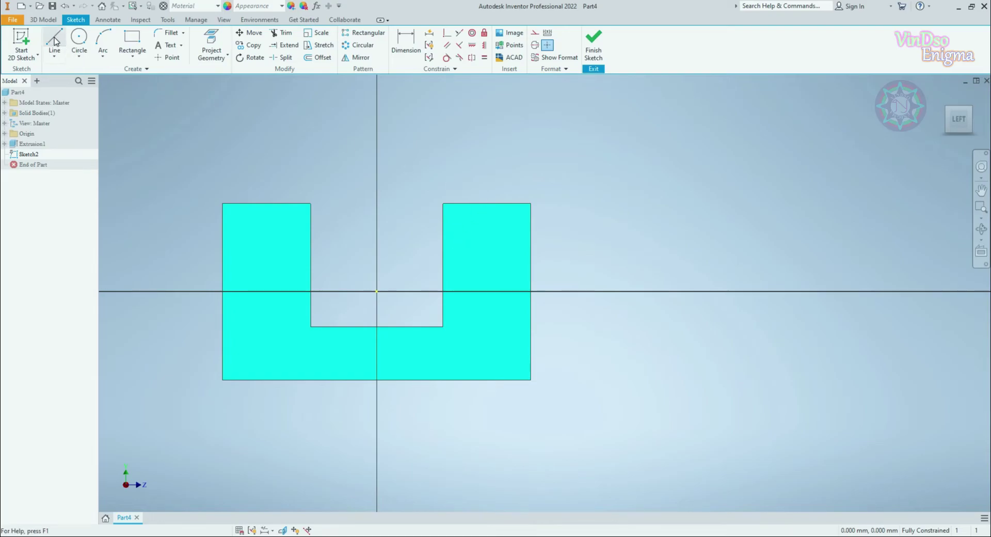
pyautogui.moveTo(54, 43)
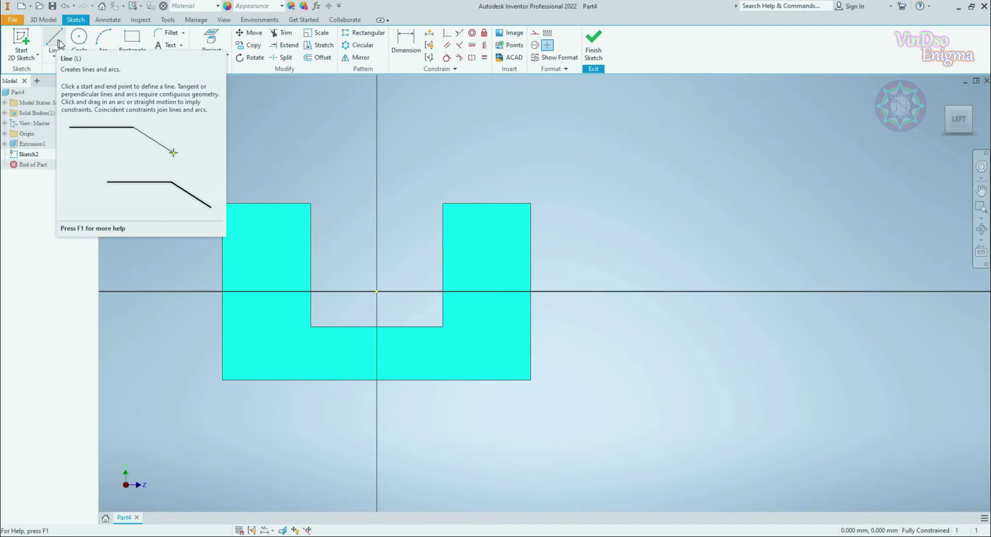
# Draw concentric Ø20 and Ø40 circles centred on the horizontal axis.
pyautogui.click(79, 39)
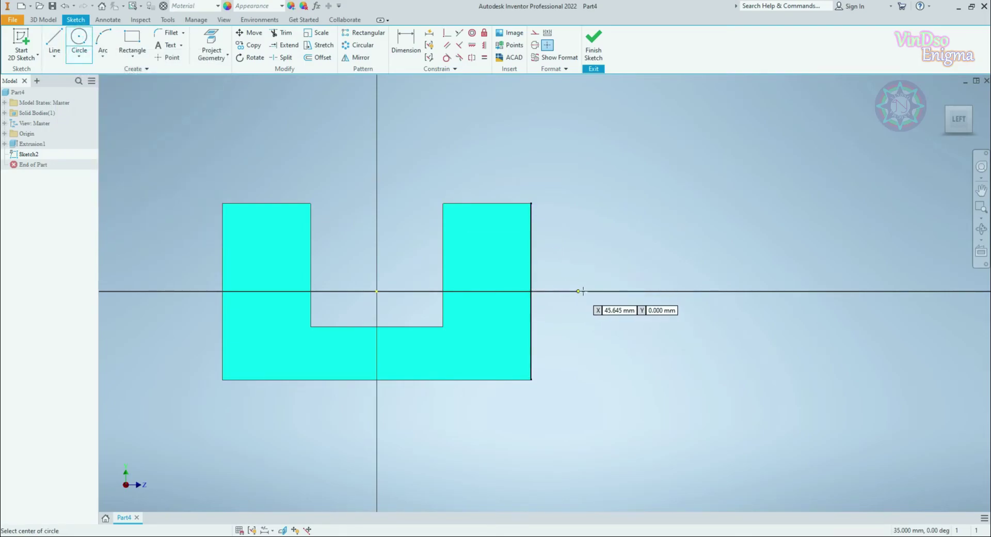
pyautogui.click(602, 291)
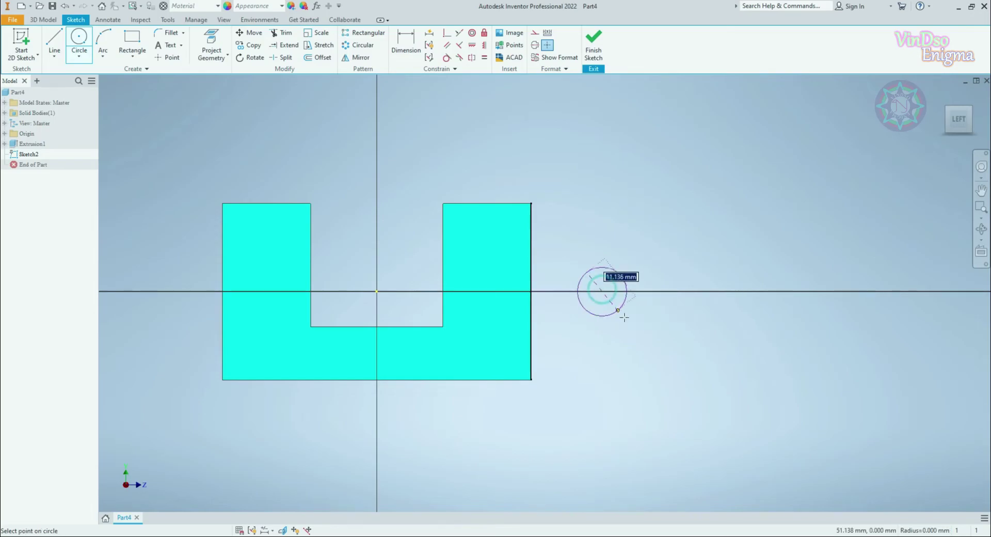
pyautogui.write('20.000')
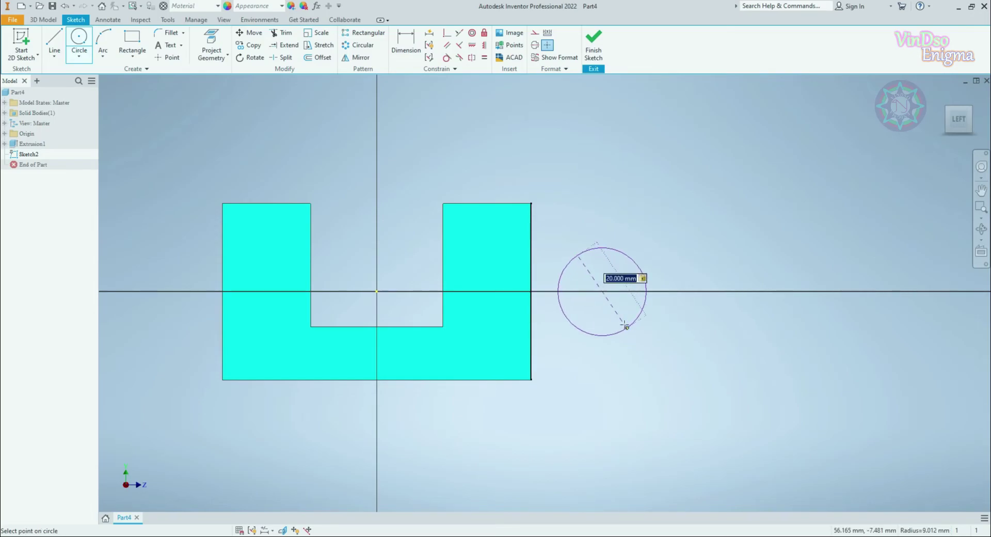
pyautogui.press('Return')
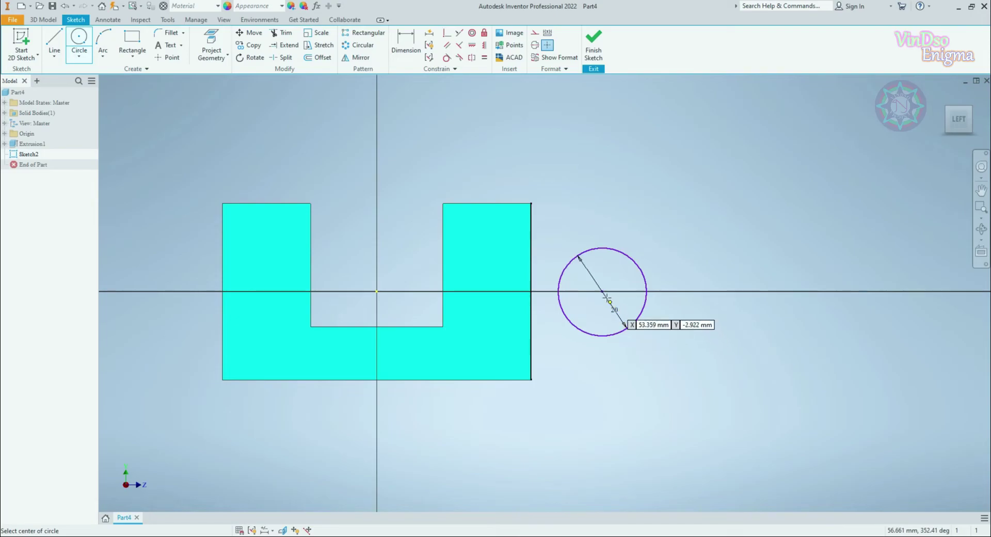
pyautogui.click(603, 291)
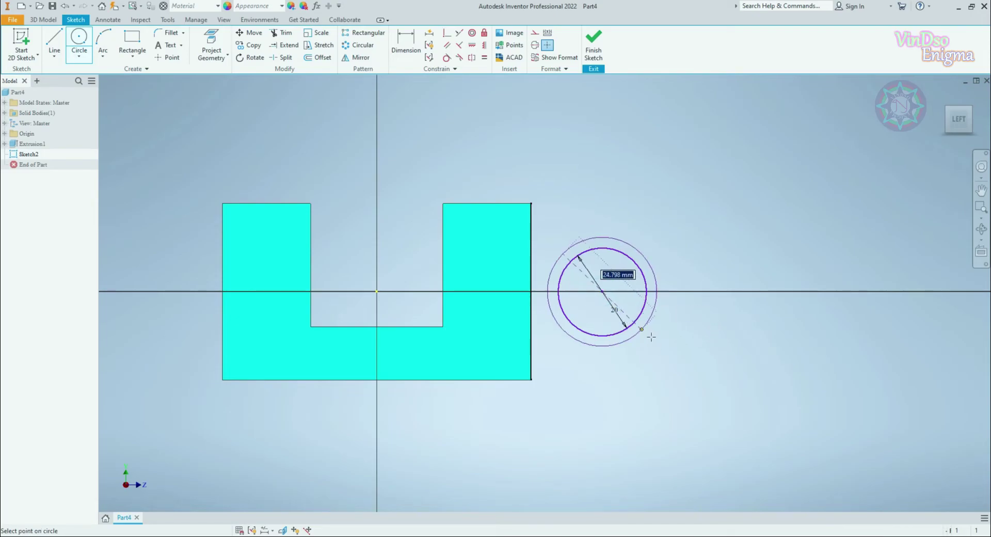
pyautogui.write('40')
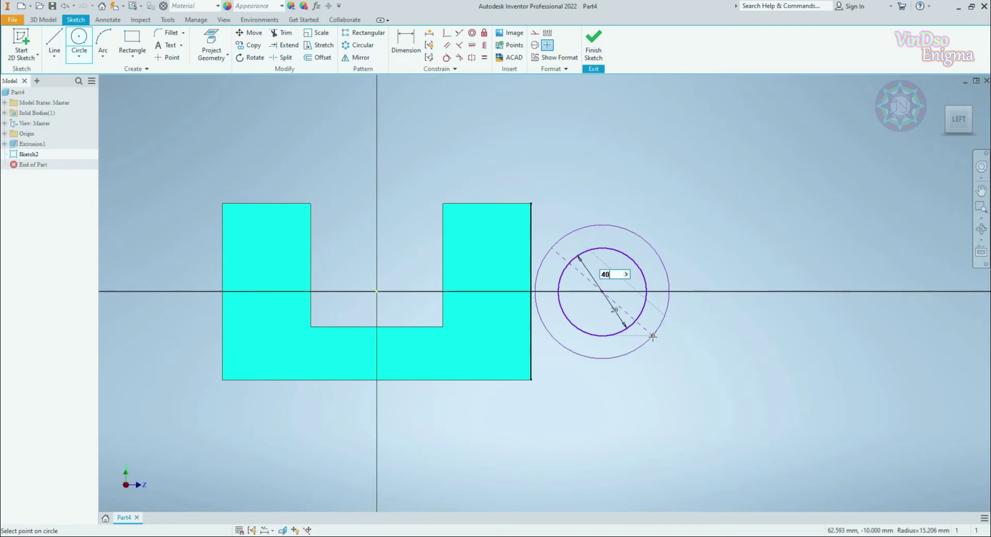
pyautogui.press('Return')
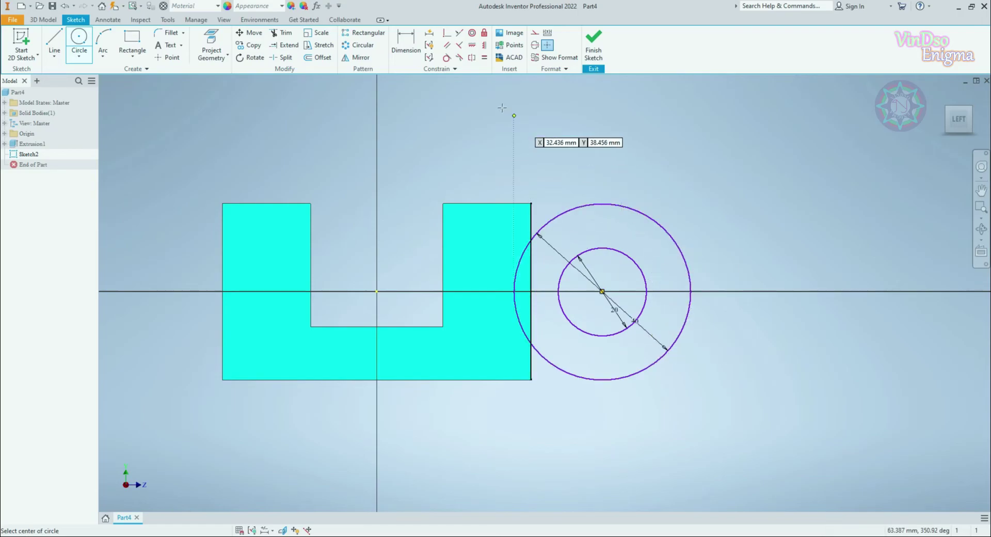
# Dimension the circles' centre 14 mm from the block's right edge.
pyautogui.click(411, 55)
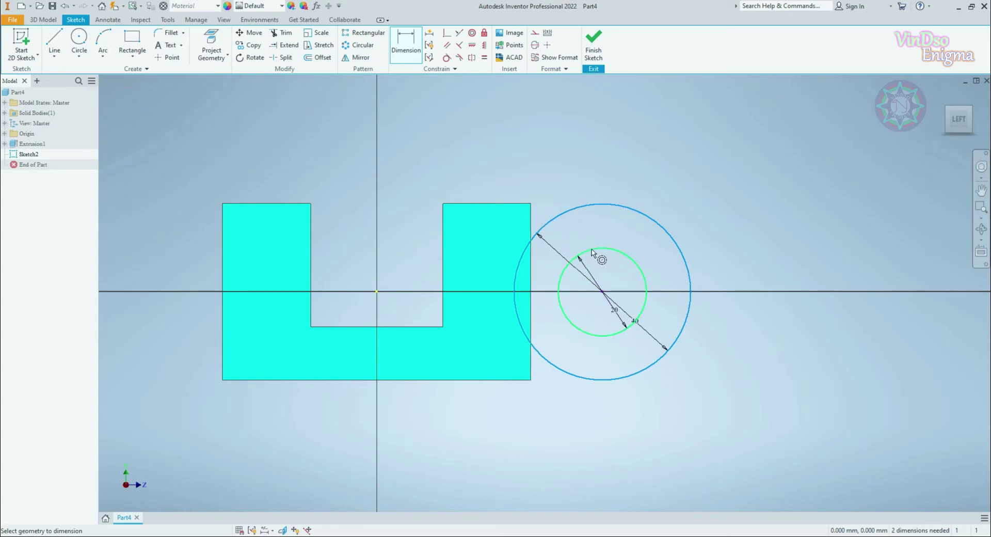
pyautogui.click(534, 233)
pyautogui.click(546, 223)
pyautogui.click(560, 185)
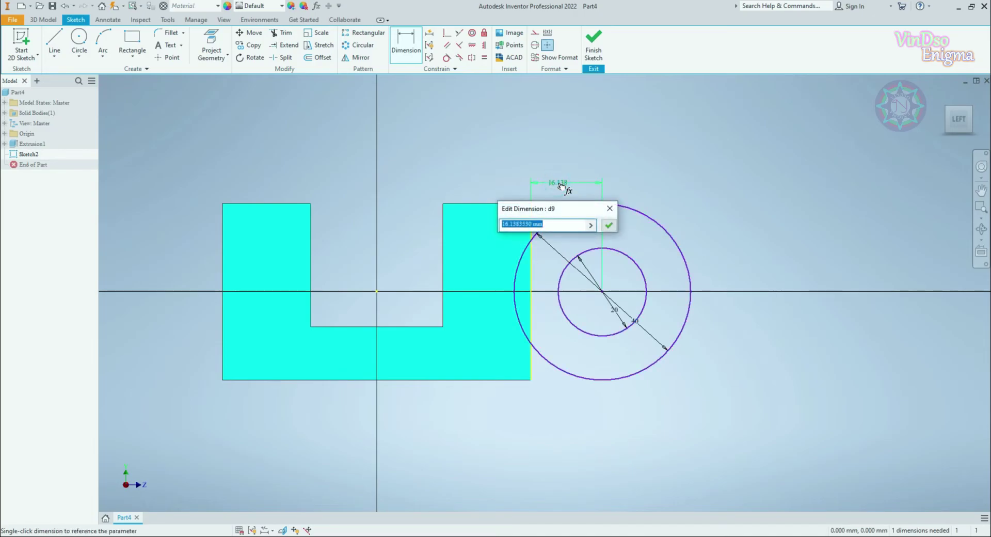
pyautogui.write('14')
pyautogui.press('Return')
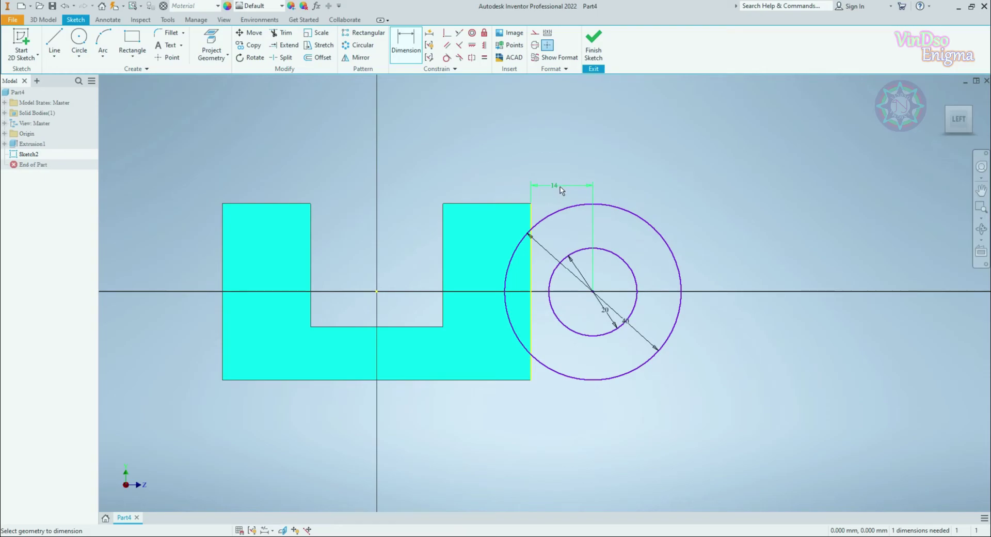
pyautogui.click(55, 37)
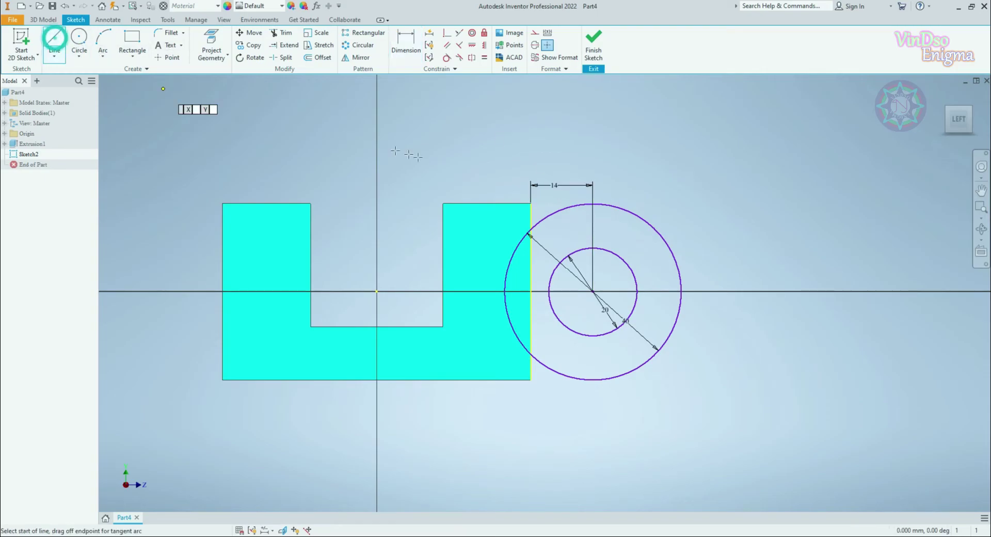
# Draw lines from the block's top and bottom right corners to the Ø40 circle.
pyautogui.click(531, 204)
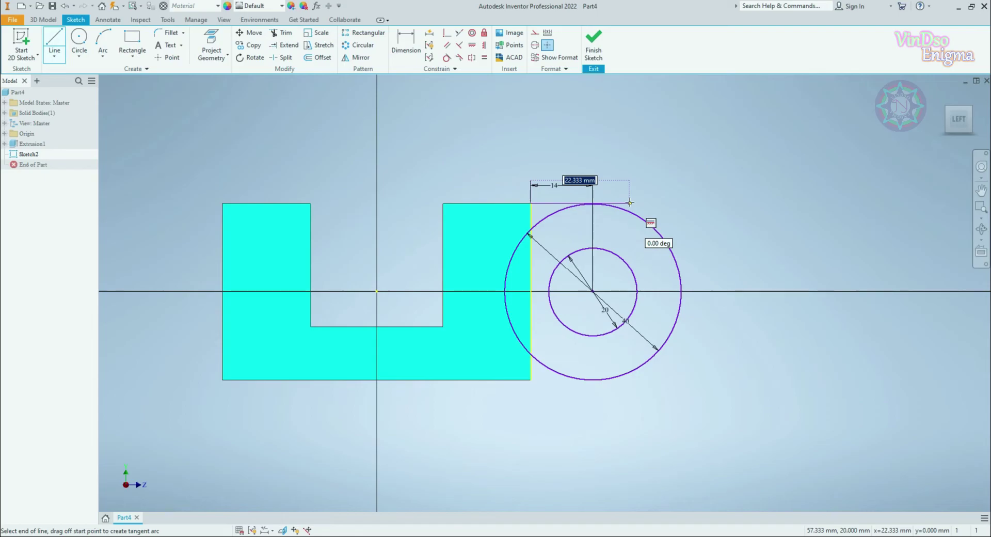
pyautogui.click(629, 202)
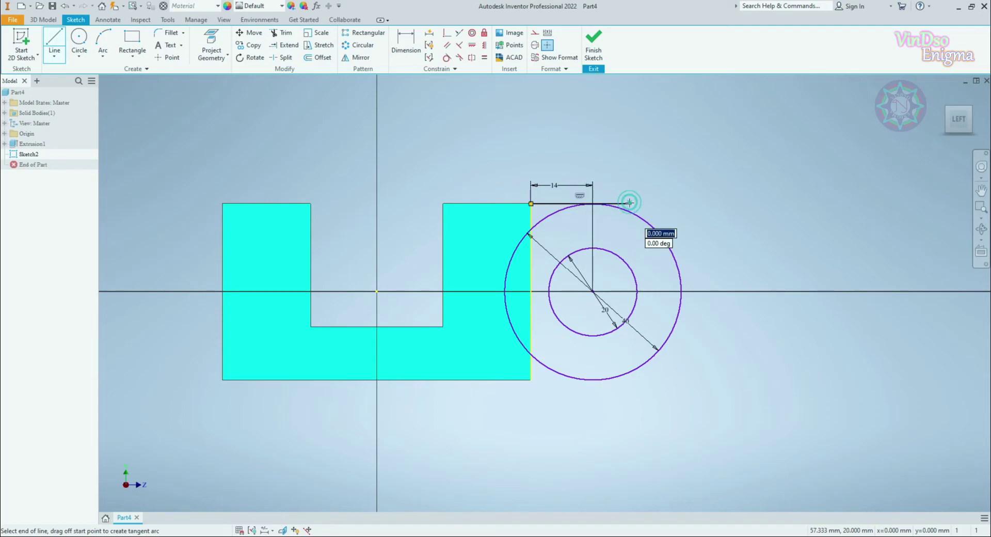
pyautogui.rightClick(788, 224)
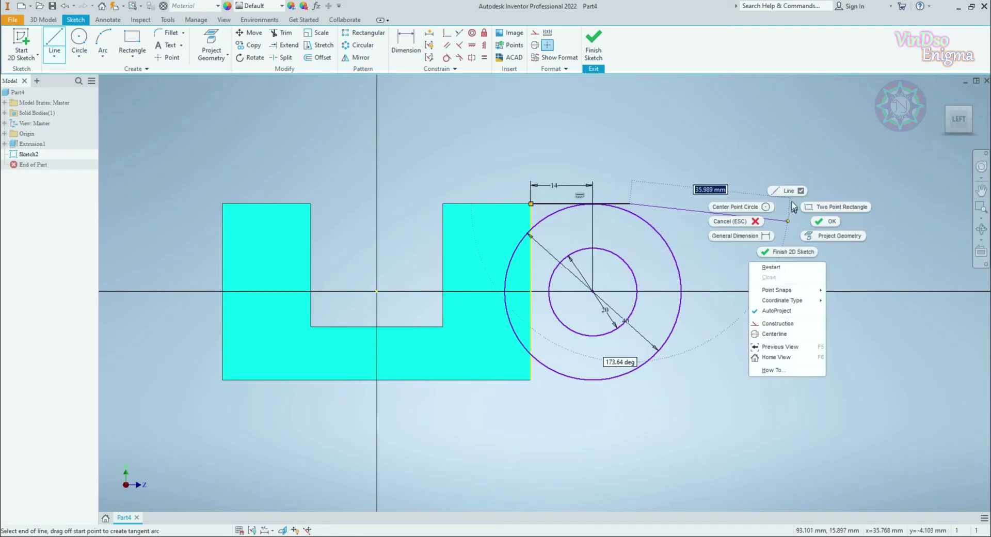
pyautogui.click(783, 166)
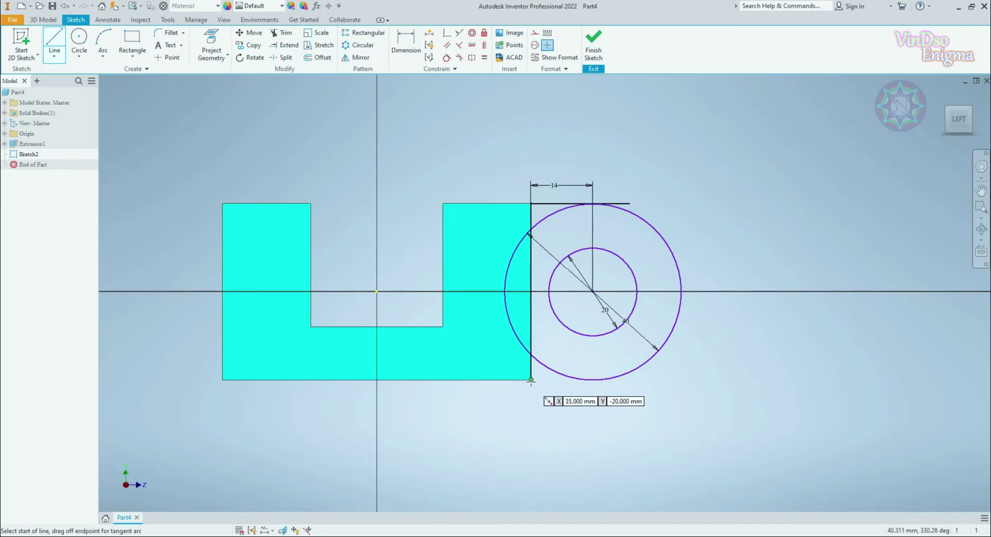
pyautogui.click(531, 380)
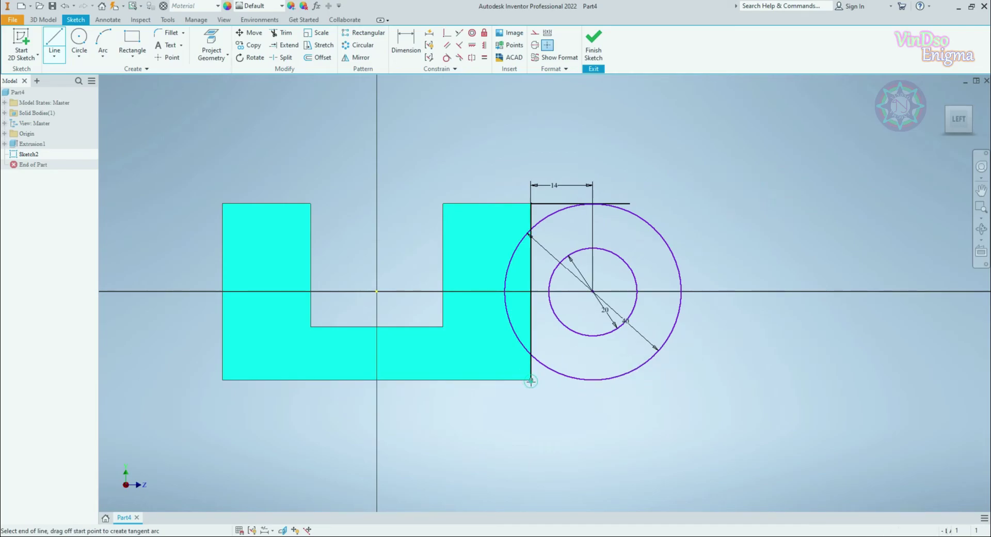
pyautogui.click(611, 381)
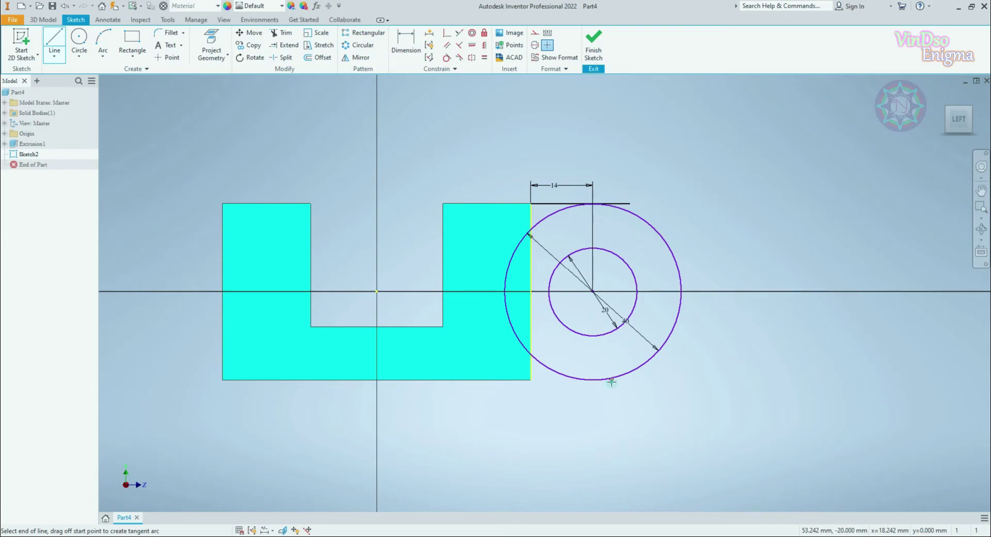
pyautogui.rightClick(754, 328)
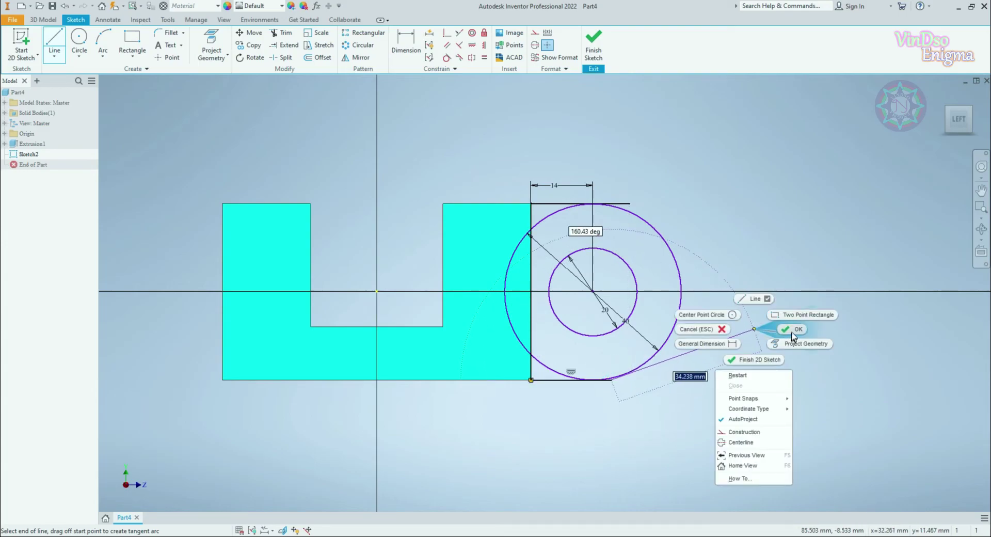
pyautogui.click(793, 335)
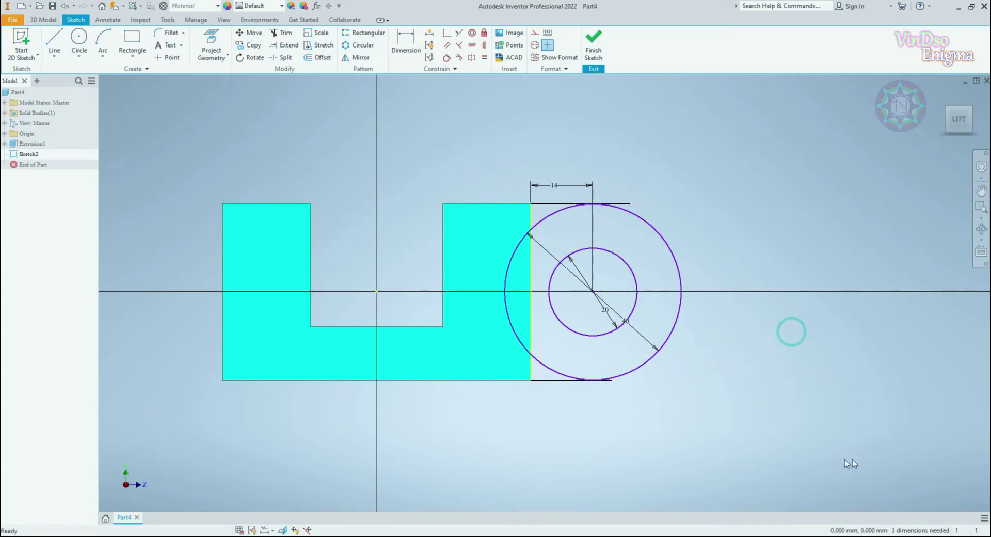
# Trim the line overshoots and inner arcs of the Ø40 circle to close the lug.
pyautogui.click(283, 33)
pyautogui.scroll(3, 512, 195)
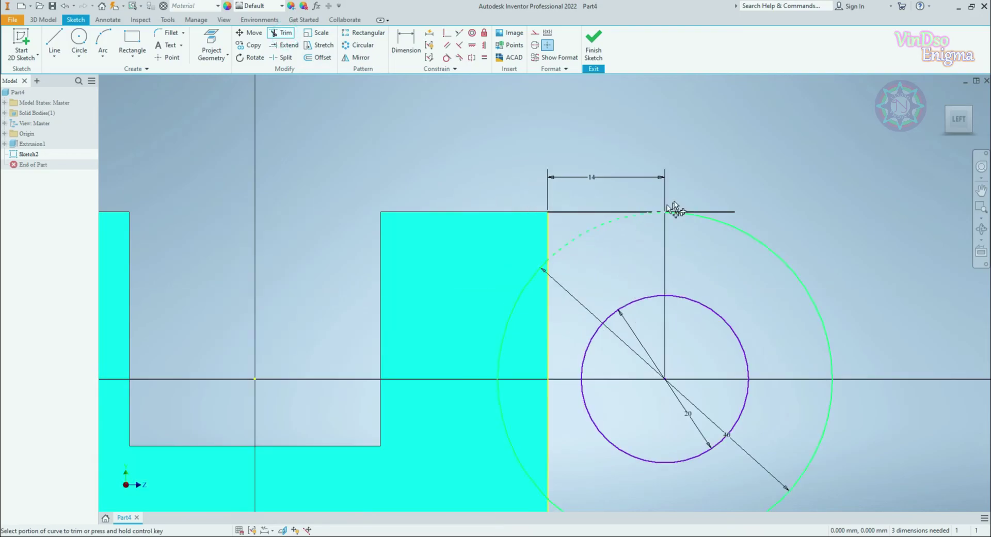
pyautogui.click(715, 211)
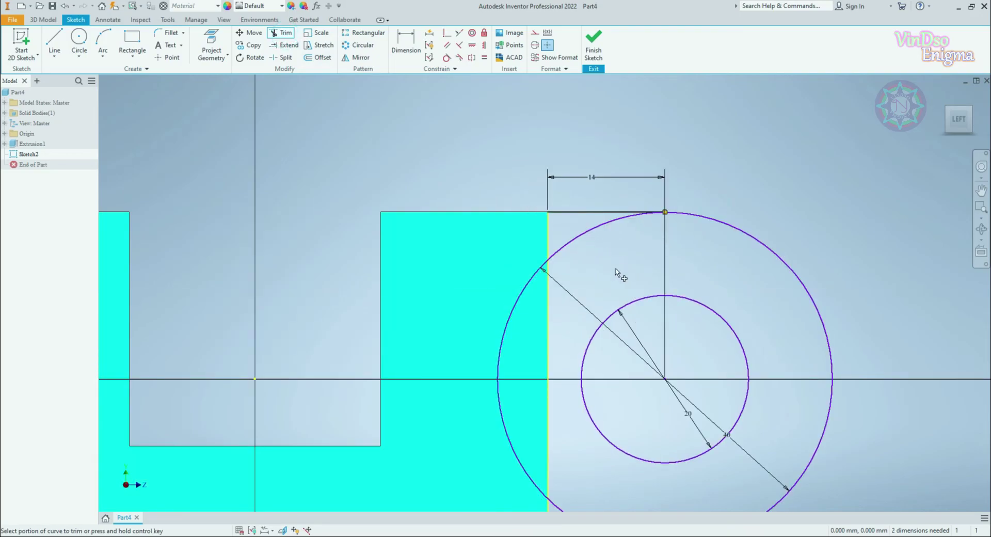
pyautogui.click(568, 242)
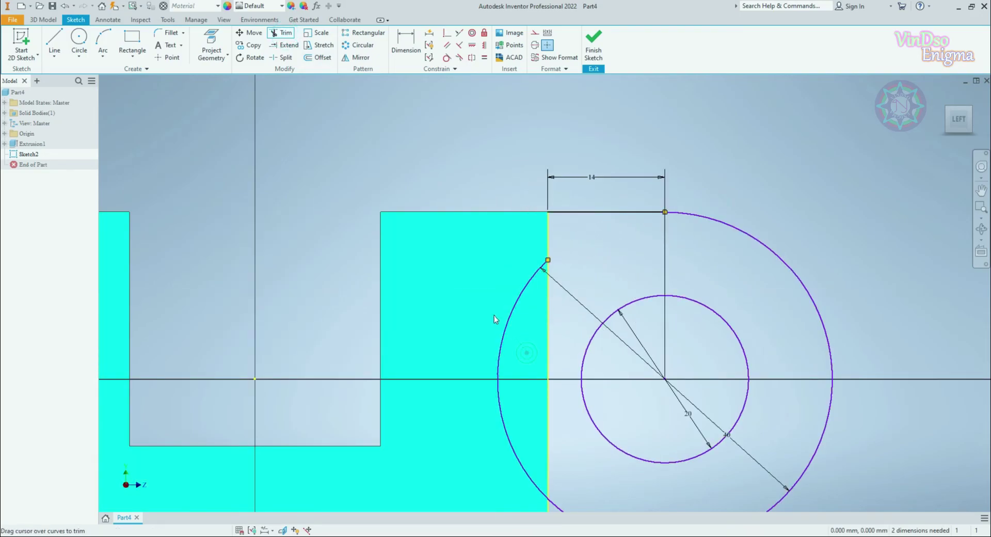
pyautogui.moveTo(565, 463); pyautogui.dragTo(614, 237, button='middle')
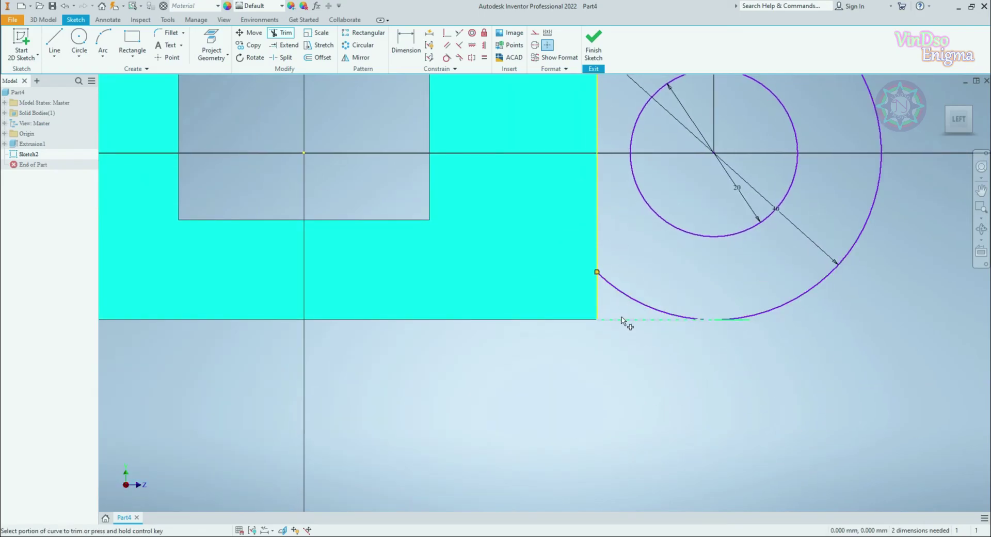
pyautogui.moveTo(614, 297); pyautogui.dragTo(635, 278)
pyautogui.scroll(5, 743, 325)
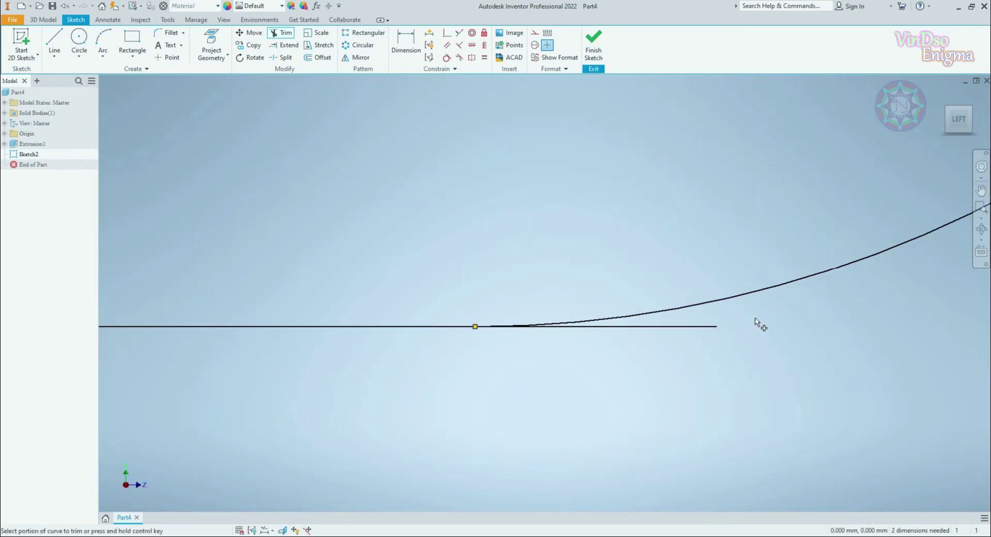
pyautogui.moveTo(732, 317); pyautogui.dragTo(688, 332)
pyautogui.scroll(-3, 689, 331)
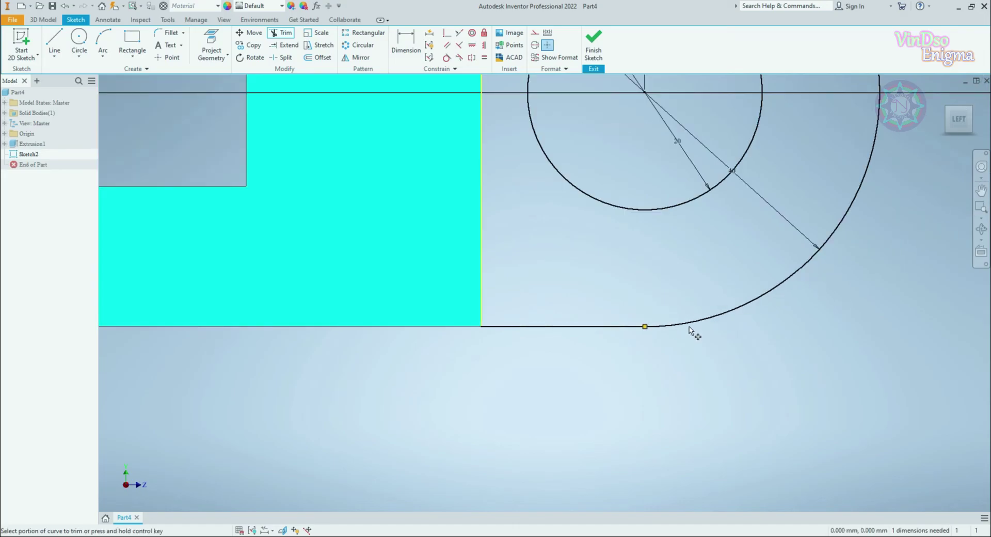
pyautogui.scroll(-2, 690, 329)
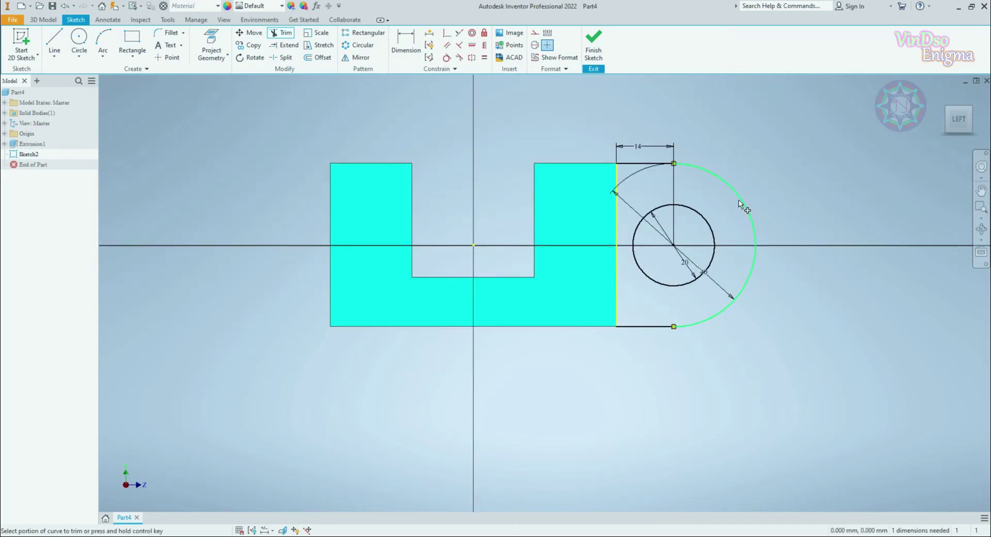
# Preview a 30 mm extrusion of the lug profile, flipped back over the block.
pyautogui.click(47, 21)
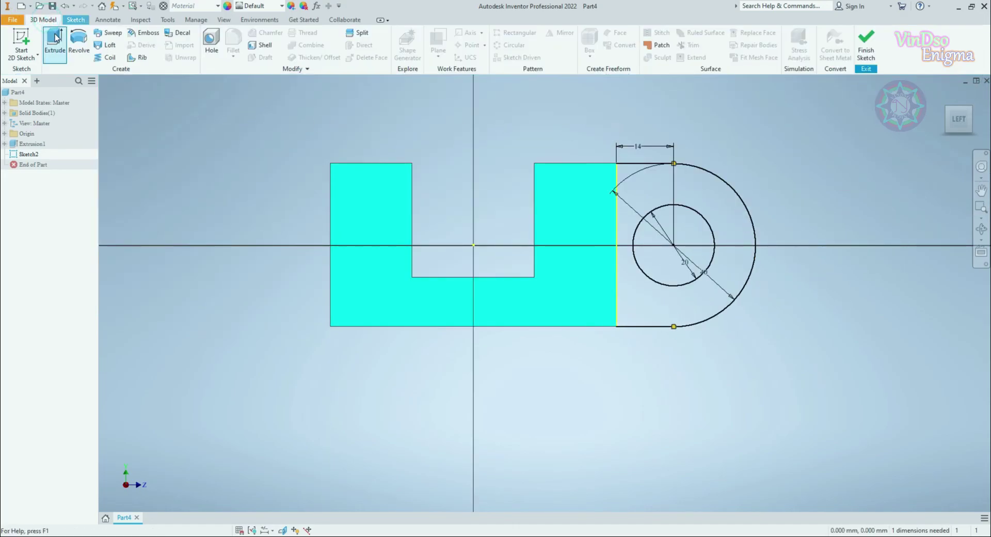
pyautogui.click(54, 41)
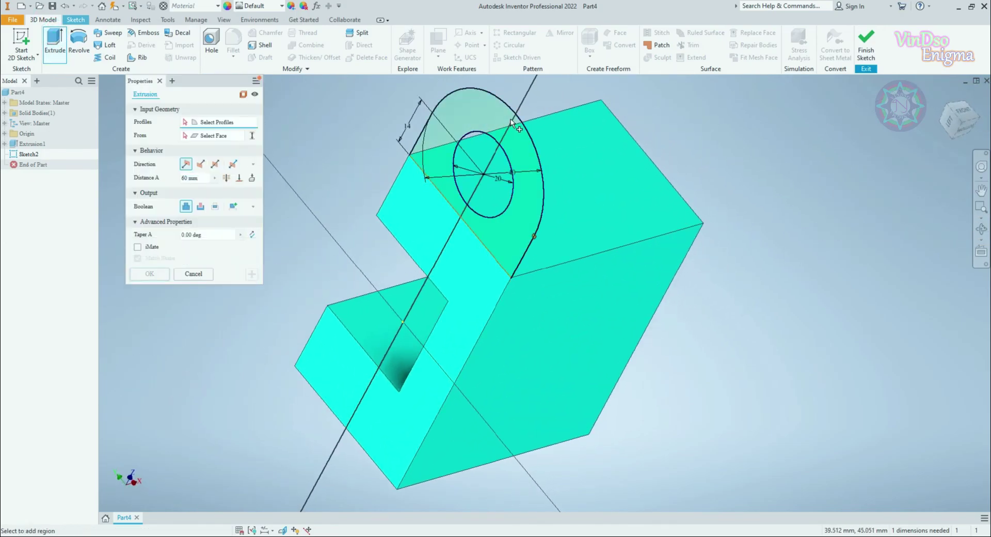
pyautogui.click(496, 122)
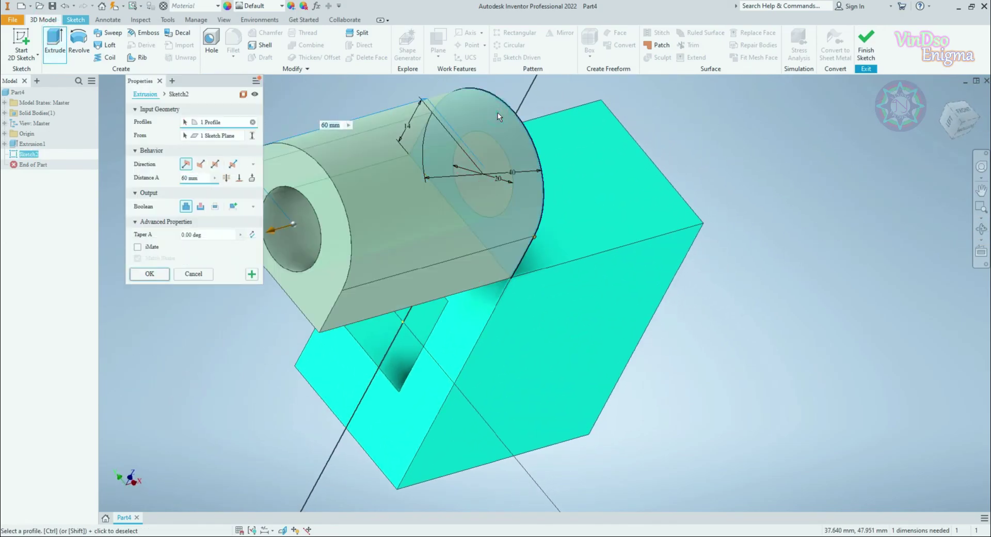
pyautogui.click(201, 164)
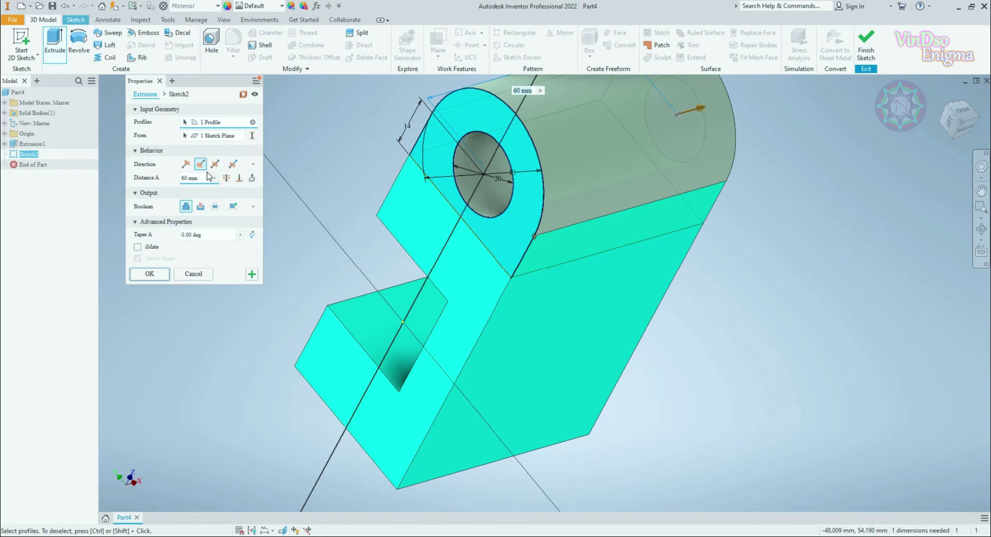
pyautogui.moveTo(203, 183); pyautogui.dragTo(174, 177)
pyautogui.write('30')
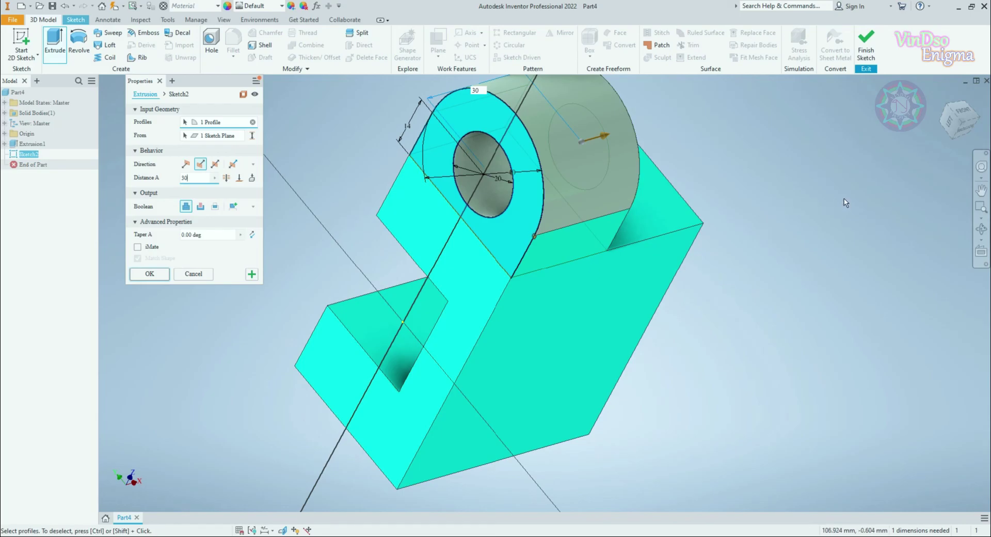
pyautogui.moveTo(843, 201)
pyautogui.mouseDown(button='middle')
pyautogui.moveTo(817, 231)
pyautogui.moveTo(702, 231)
pyautogui.mouseUp(button='middle')
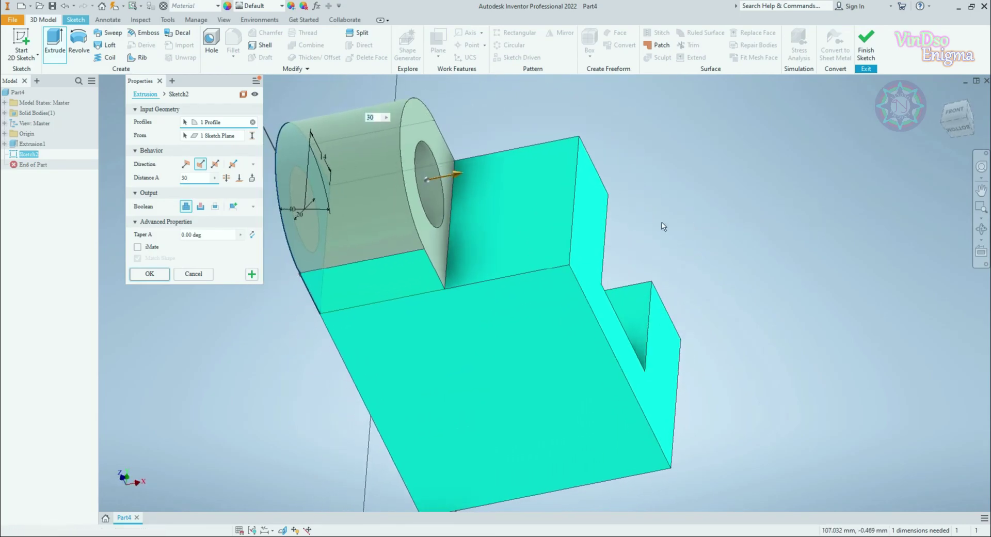
# Confirm the 30 mm lug extrusion as Extrusion2 and orbit to inspect it.
pyautogui.click(158, 276)
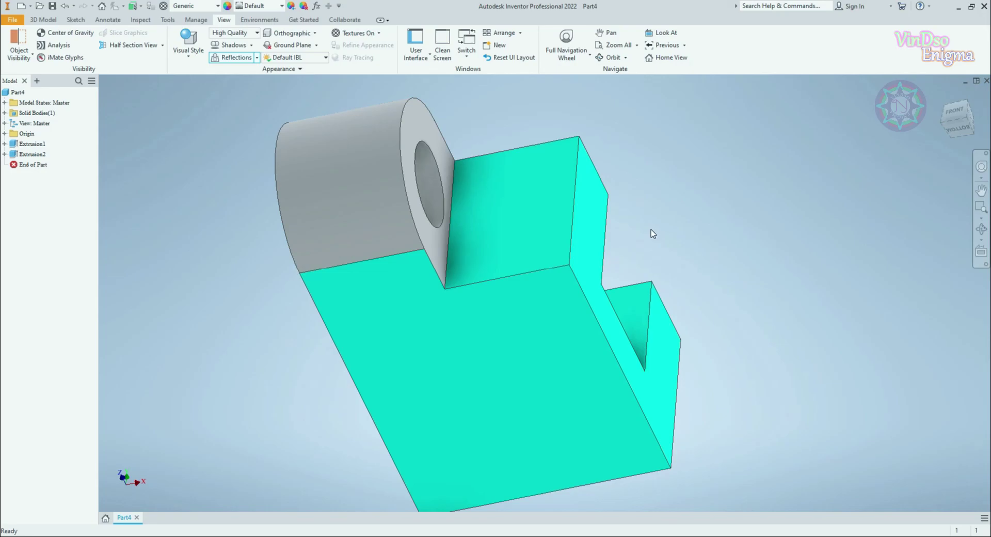
pyautogui.moveTo(651, 229)
pyautogui.keyDown('shift'); pyautogui.mouseDown(button='middle')
pyautogui.moveTo(660, 220)
pyautogui.moveTo(712, 248)
pyautogui.moveTo(719, 272)
pyautogui.moveTo(648, 237)
pyautogui.moveTo(560, 221)
pyautogui.moveTo(683, 243)
pyautogui.moveTo(758, 242)
pyautogui.moveTo(748, 281)
pyautogui.moveTo(788, 277)
pyautogui.moveTo(690, 236)
pyautogui.moveTo(662, 247)
pyautogui.moveTo(760, 309)
pyautogui.moveTo(678, 278)
pyautogui.mouseUp(button='middle'); pyautogui.keyUp('shift')
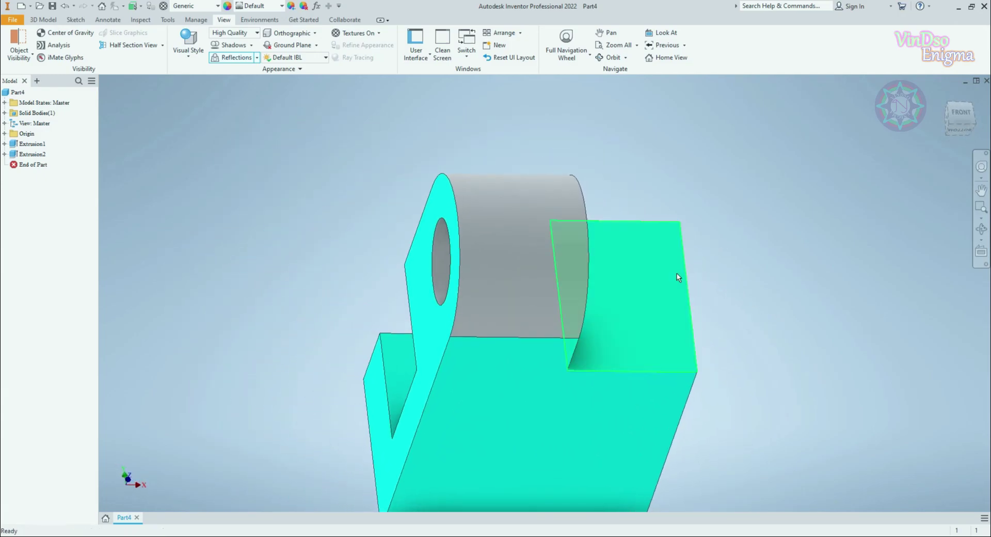